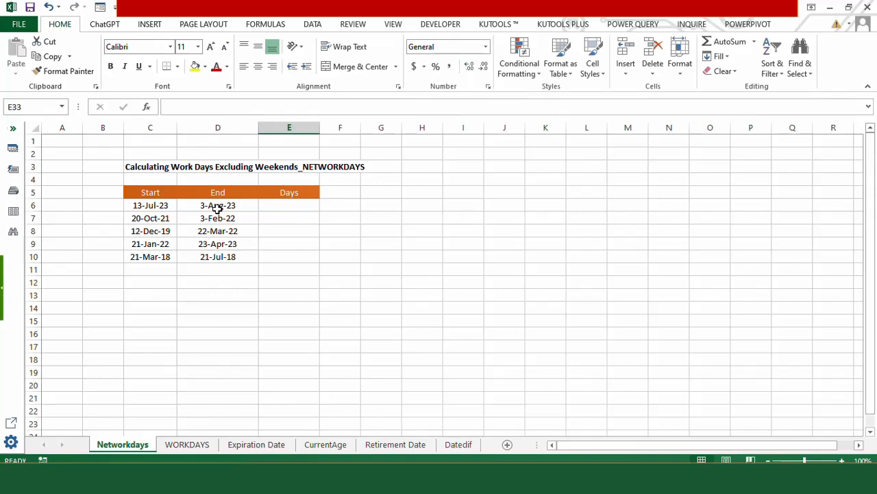
# - Start a NETWORKDAYS.INTL formula in cell E6, the first row of the Days column
pyautogui.click(292, 207)
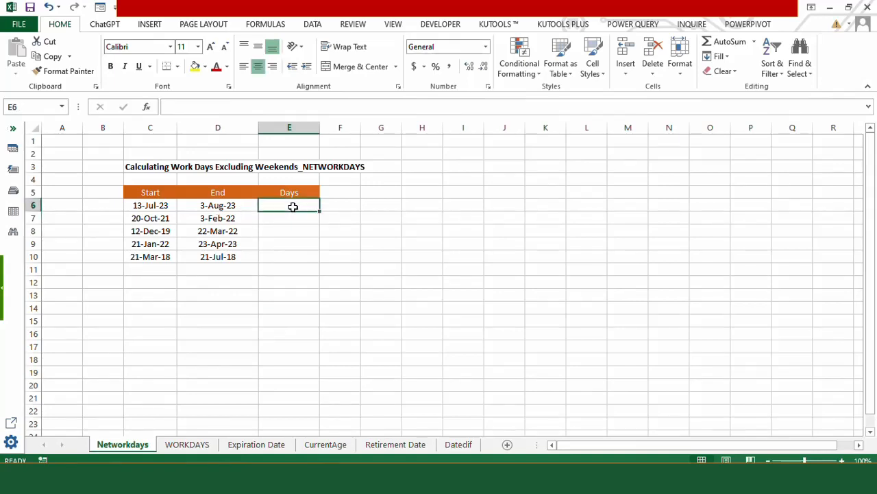
pyautogui.write('=')
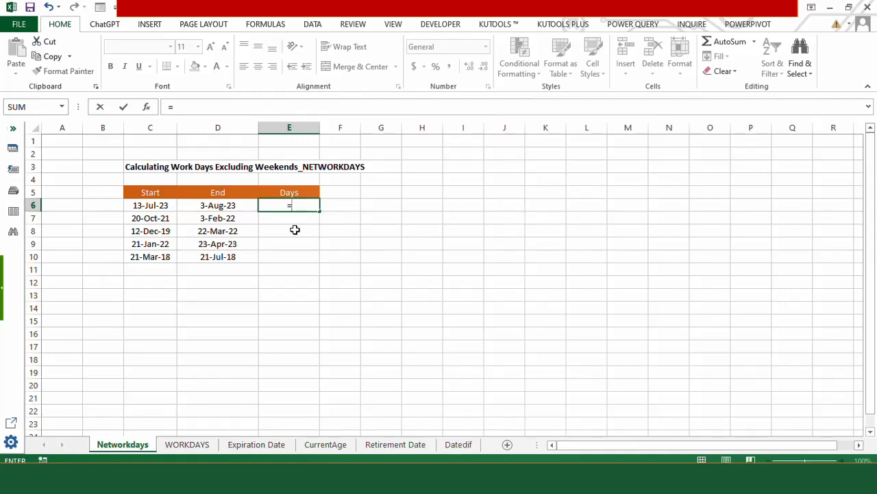
pyautogui.write('network')
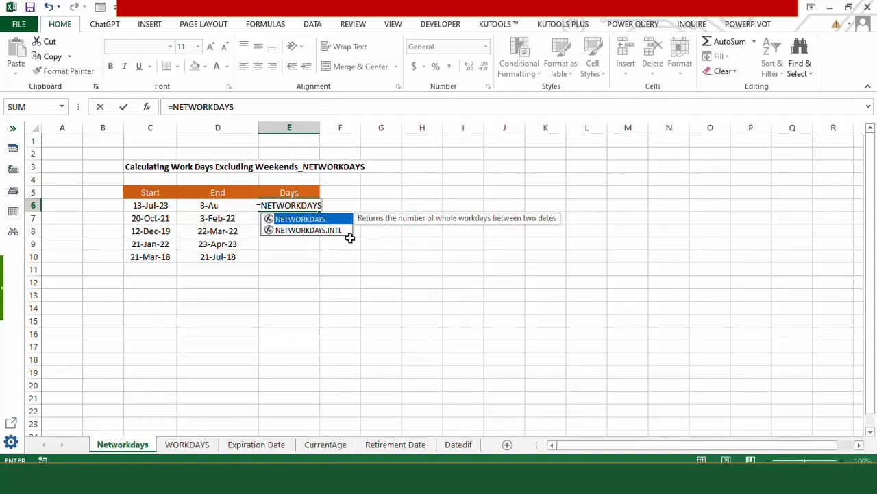
pyautogui.doubleClick(325, 231)
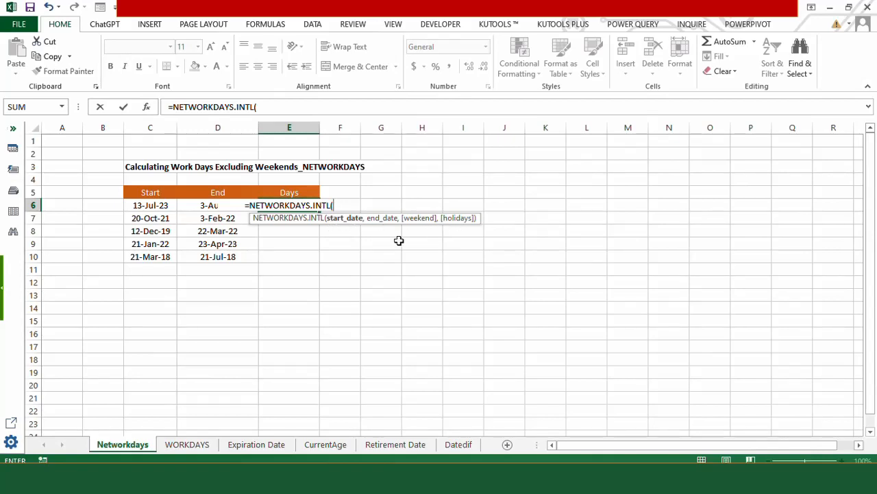
# - Swap the function in E6 to NETWORKDAYS to compare its arguments, and switch back to NETWORKDAYS.INTL
pyautogui.press('BackSpace')
pyautogui.press('BackSpace')
pyautogui.press('BackSpace')
pyautogui.press('BackSpace')
pyautogui.press('BackSpace')
pyautogui.press('BackSpace')
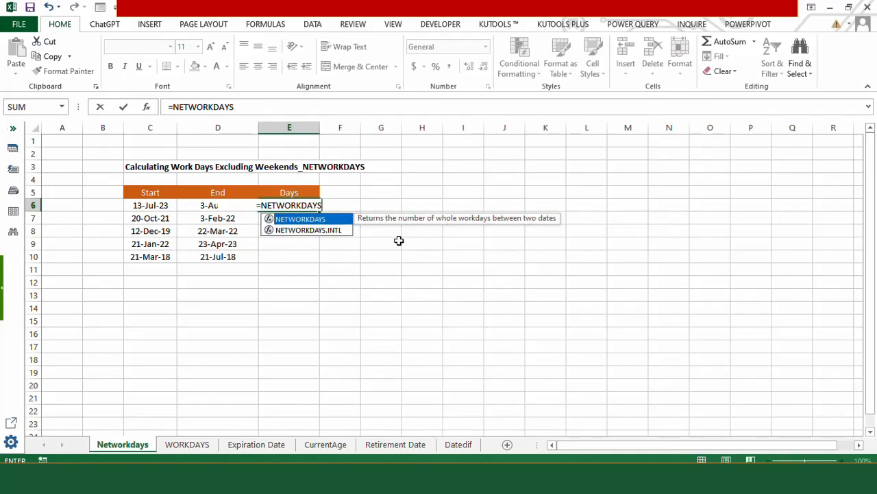
pyautogui.write('(')
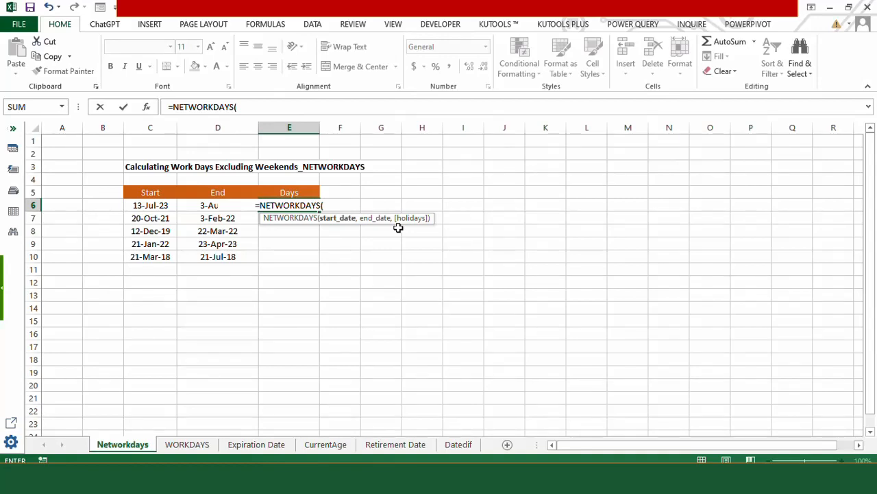
pyautogui.press('BackSpace')
pyautogui.write('.')
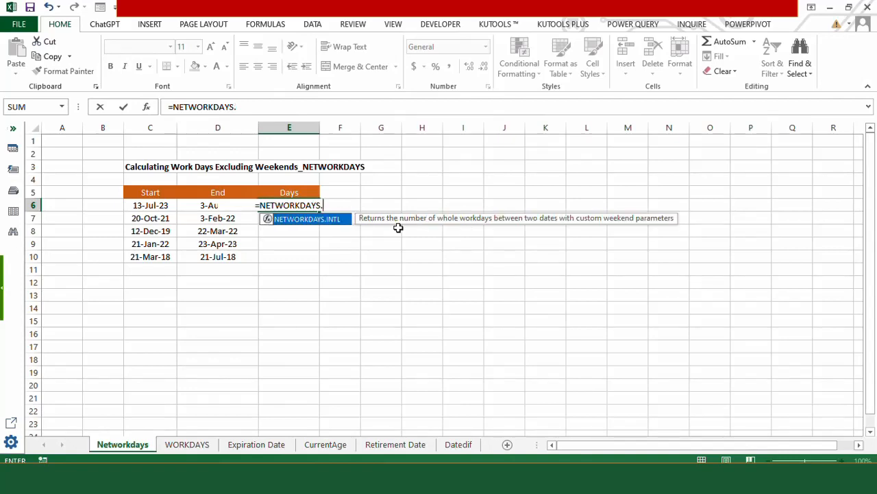
pyautogui.doubleClick(339, 219)
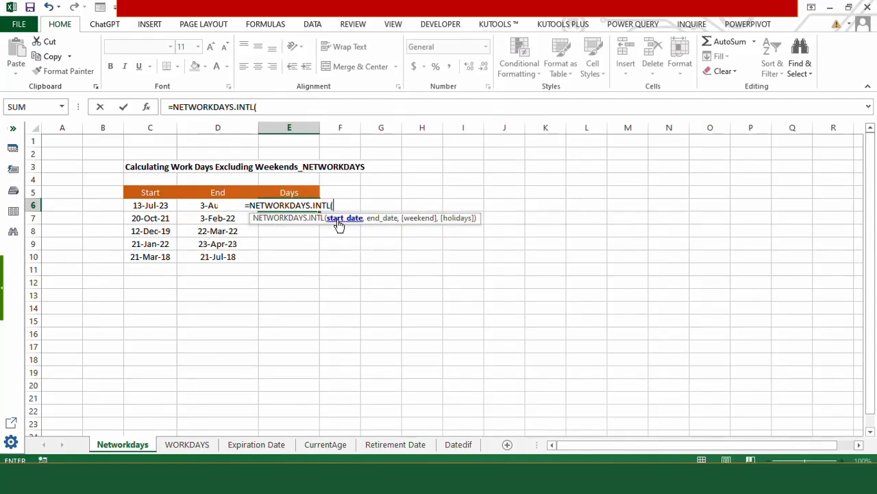
# - Complete the E6 formula with start date C6, end date D6 and weekend option 1 - Saturday, Sunday
pyautogui.click(164, 205)
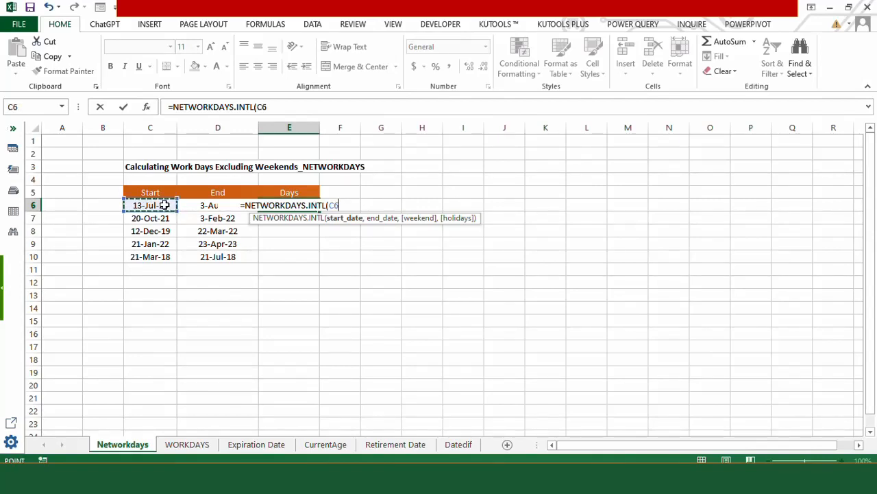
pyautogui.write(',')
pyautogui.click(207, 204)
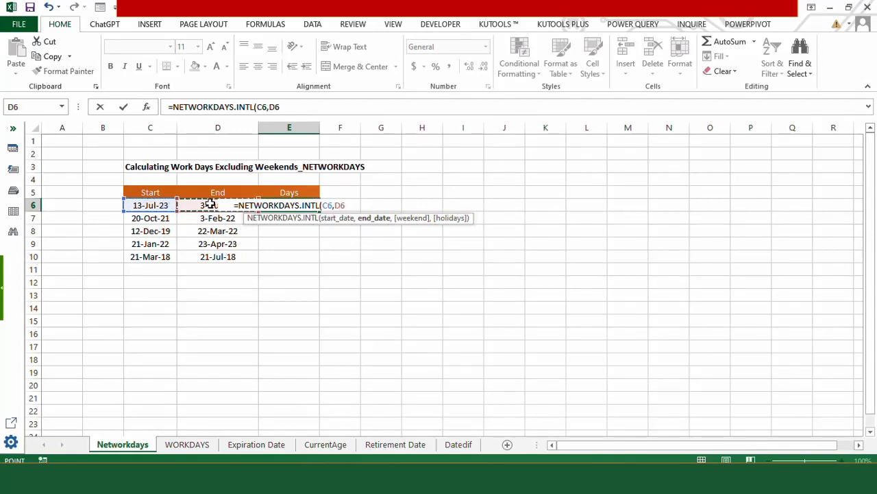
pyautogui.write(',')
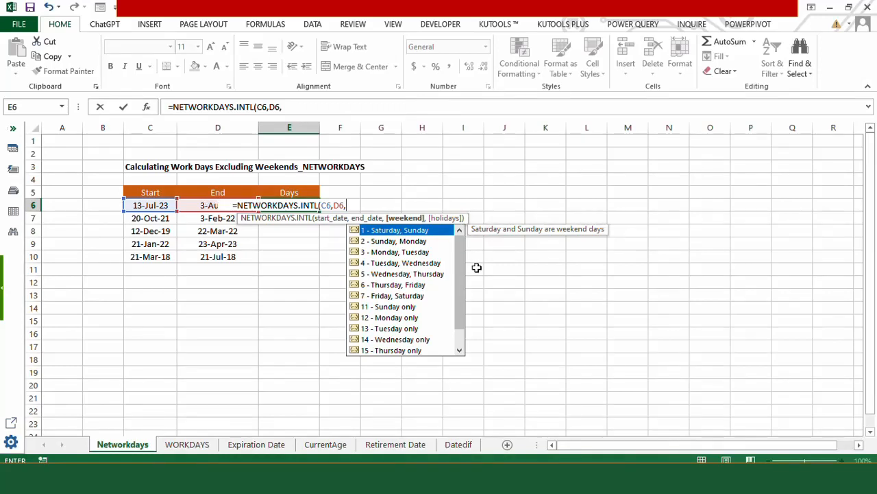
pyautogui.moveTo(462, 260)
pyautogui.mouseDown()
pyautogui.moveTo(457, 299)
pyautogui.moveTo(464, 252)
pyautogui.mouseUp()
pyautogui.doubleClick(395, 231)
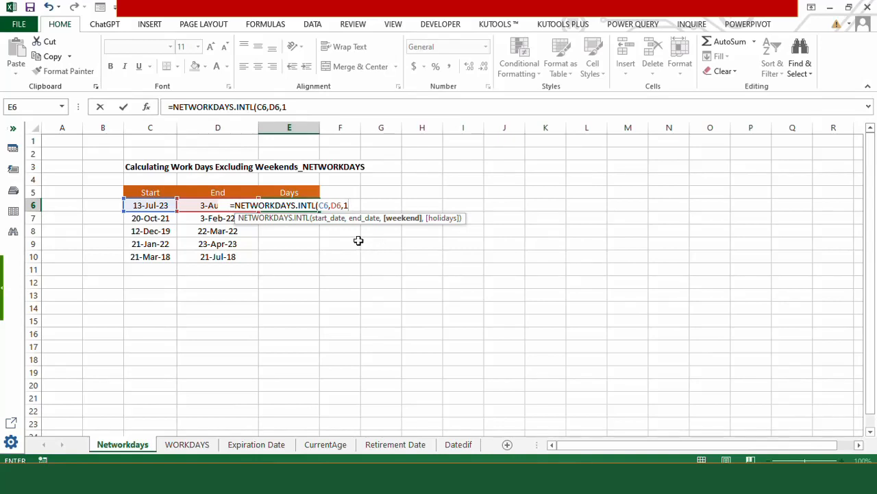
pyautogui.write(')')
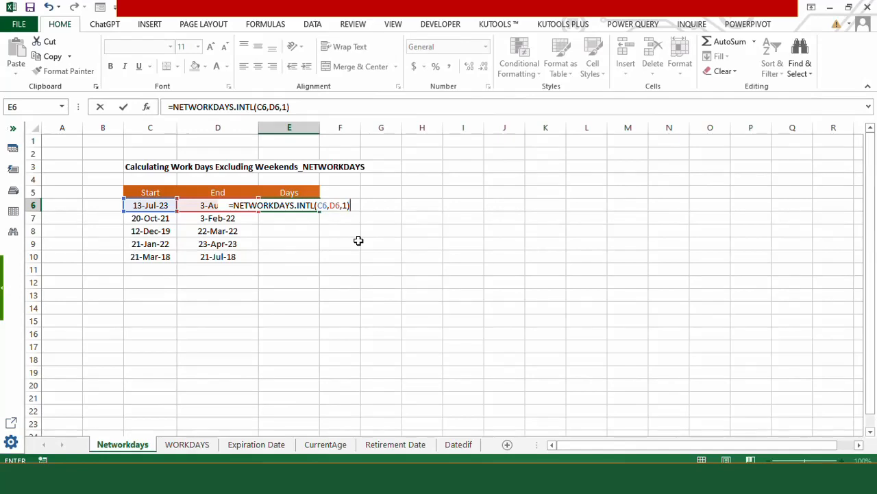
pyautogui.press('Return')
# - Copy the workday formula from E6 down through E10 to fill the Days column
pyautogui.click(310, 207)
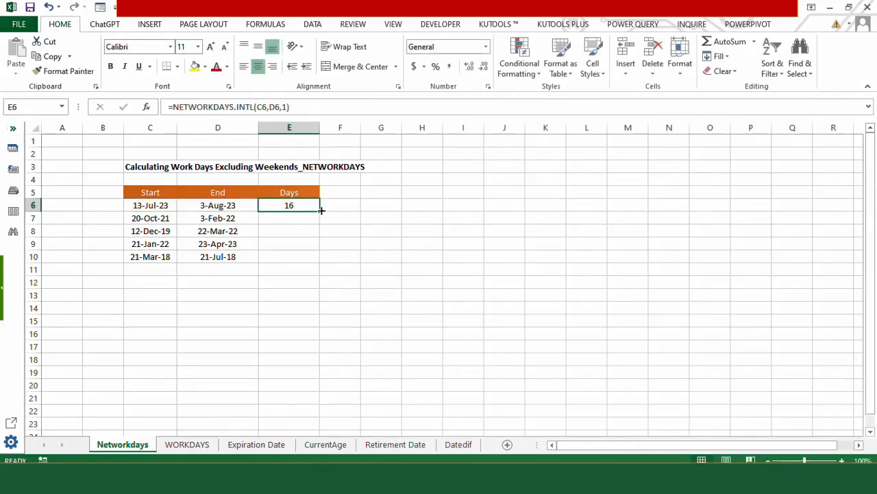
pyautogui.moveTo(320, 212); pyautogui.dragTo(304, 273)
pyautogui.click(292, 281)
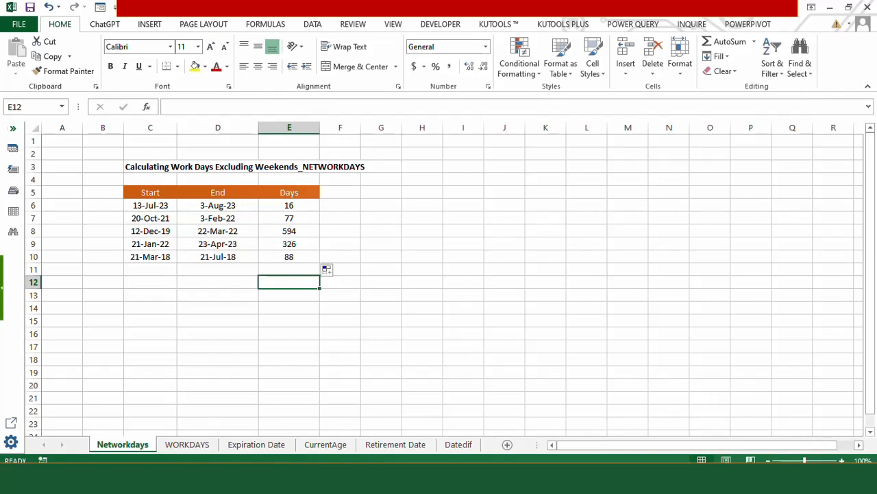
# - Check the July 2023 dates in the system calendar and close it
pyautogui.click(823, 479)
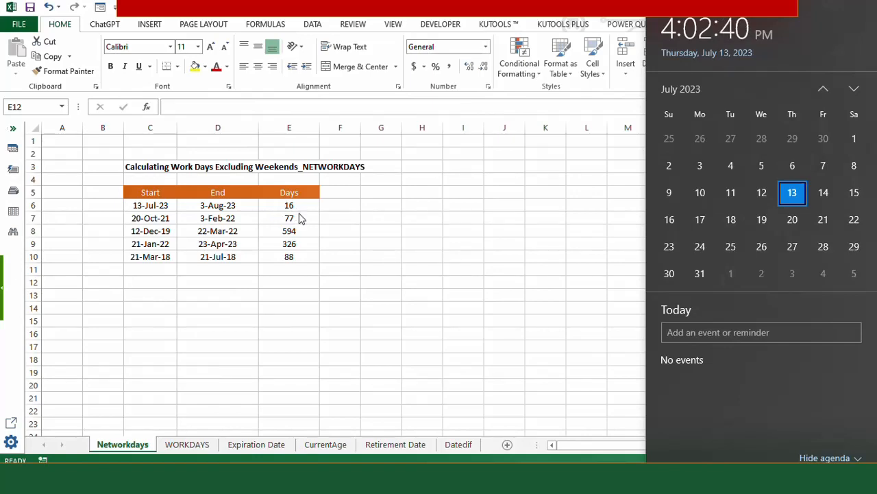
pyautogui.click(305, 276)
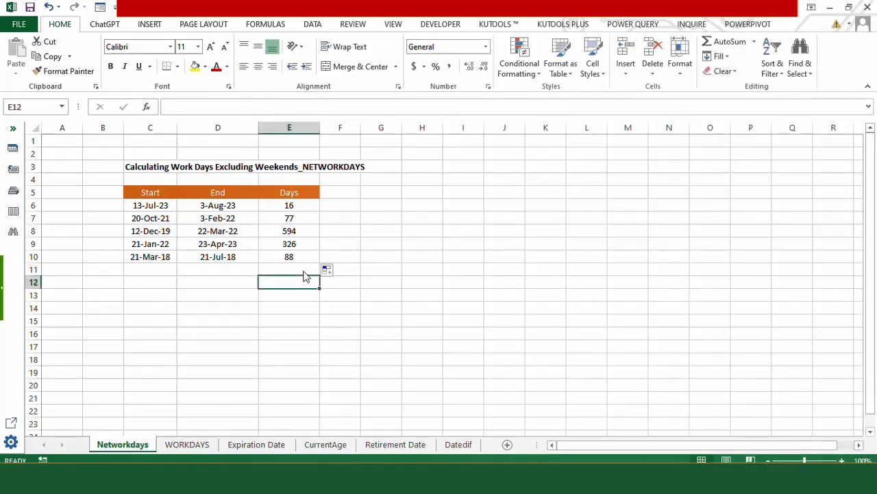
# - Enter the heading Holiday in G8 and the holiday date May 3, 2018 in G9
pyautogui.click(377, 232)
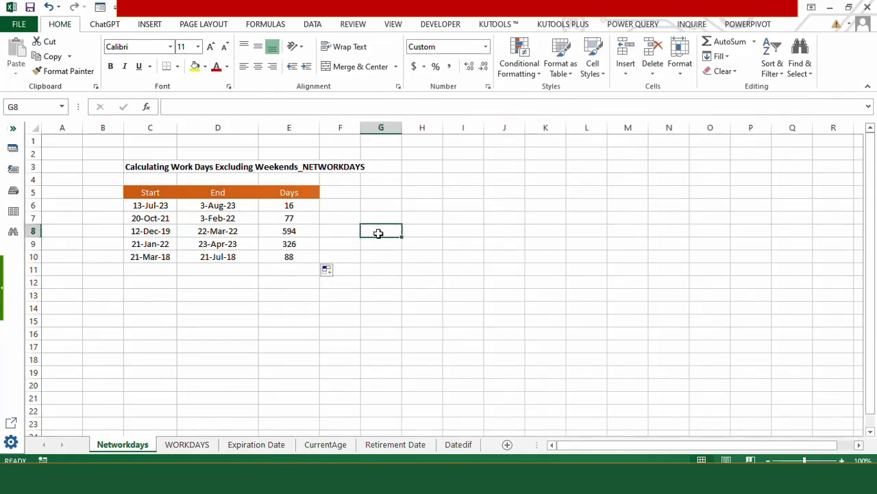
pyautogui.write('Holiday')
pyautogui.press('Return')
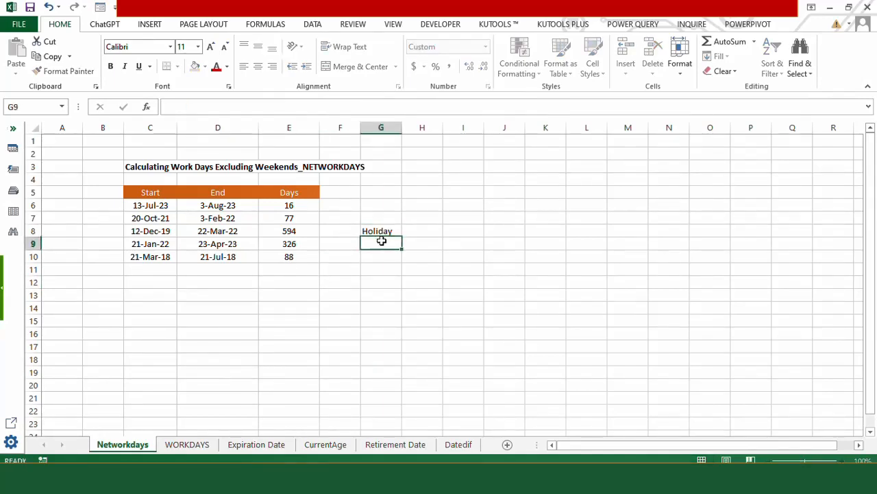
pyautogui.write('May 3,')
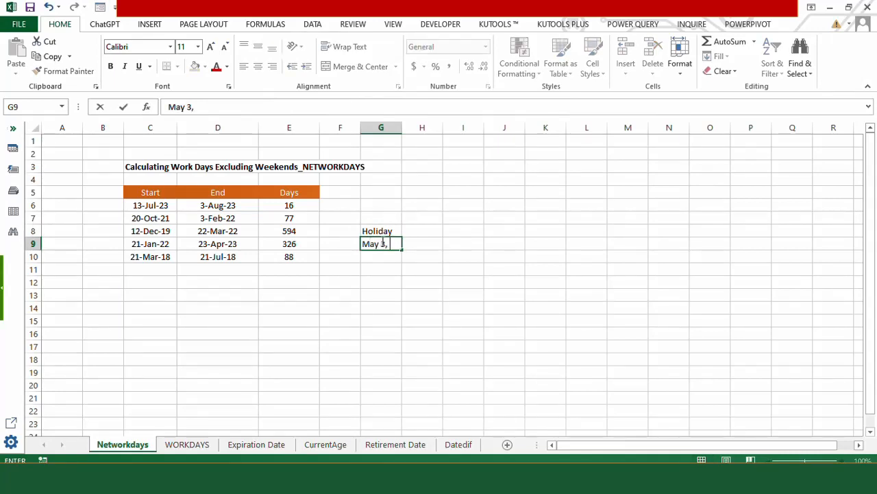
pyautogui.write(' 202')
pyautogui.press('BackSpace')
pyautogui.write('18')
pyautogui.press('Return')
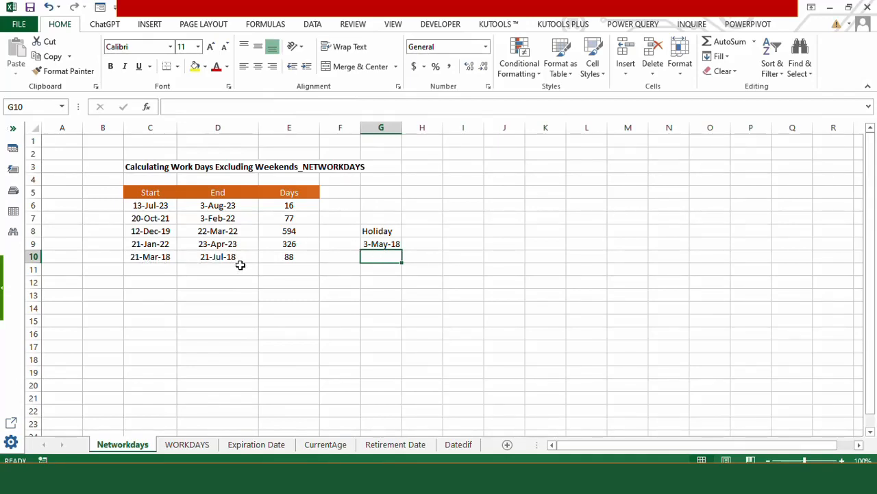
# - Add G9 as the holidays argument of the NETWORKDAYS.INTL formula in E10
pyautogui.click(301, 257)
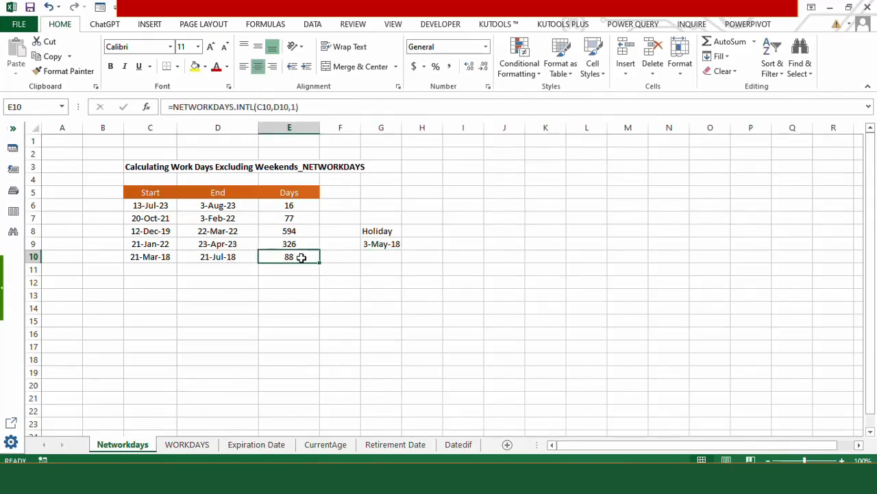
pyautogui.click(296, 106)
pyautogui.write(',')
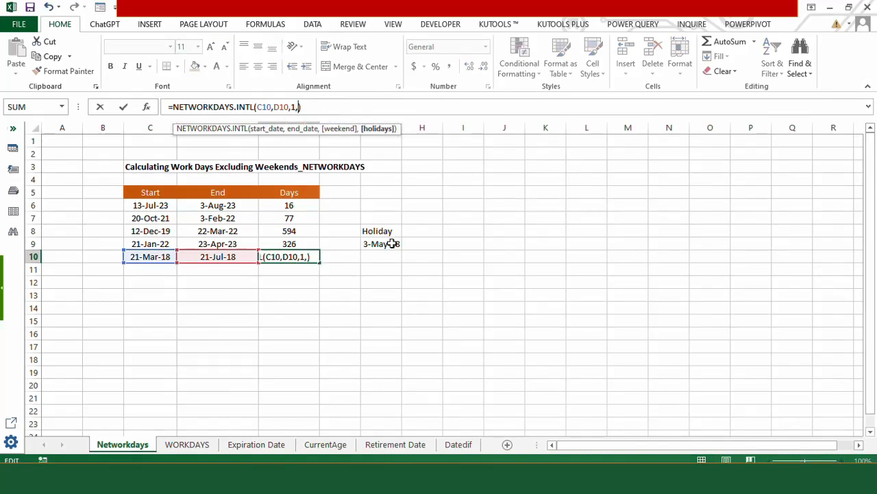
pyautogui.click(392, 243)
pyautogui.press('Return')
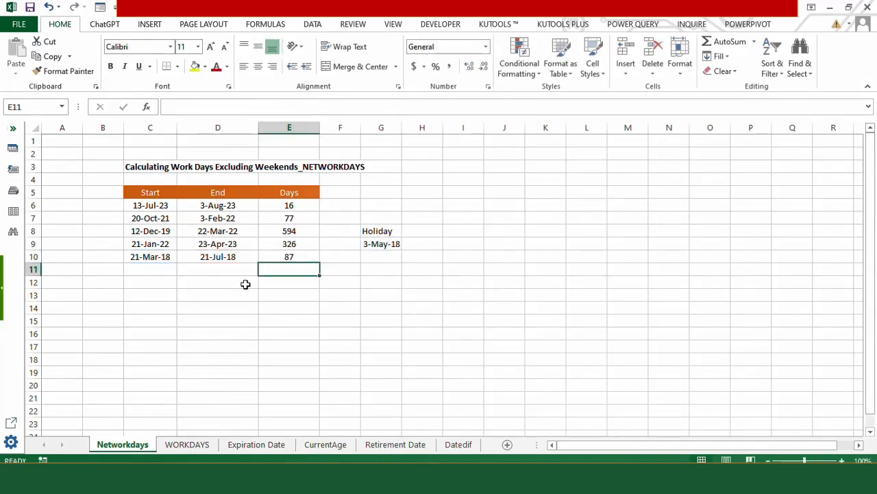
pyautogui.click(280, 285)
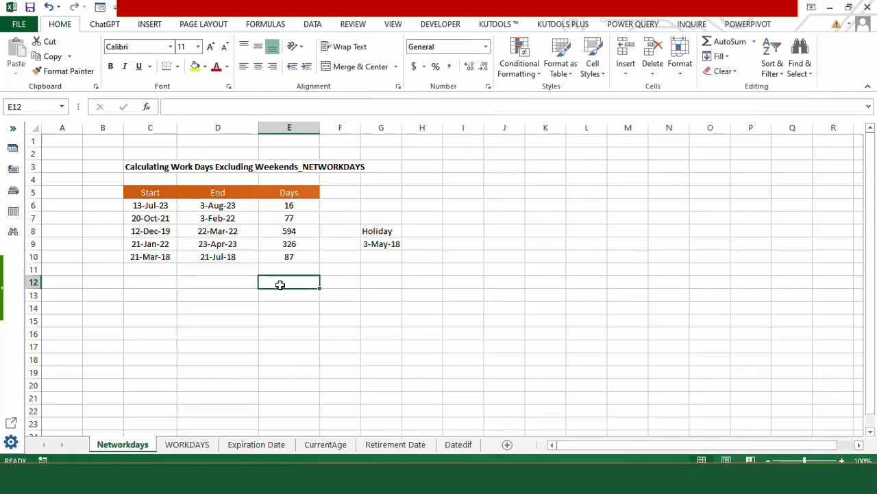
pyautogui.moveTo(306, 203); pyautogui.dragTo(300, 256)
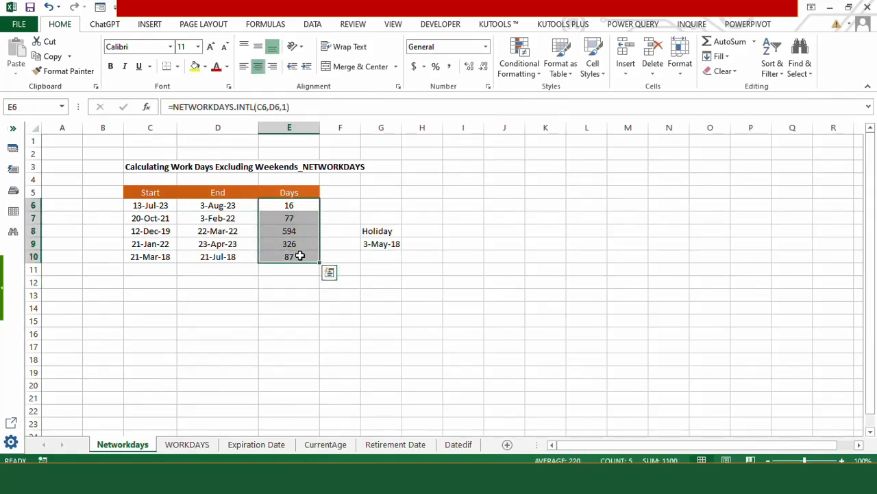
pyautogui.click(292, 280)
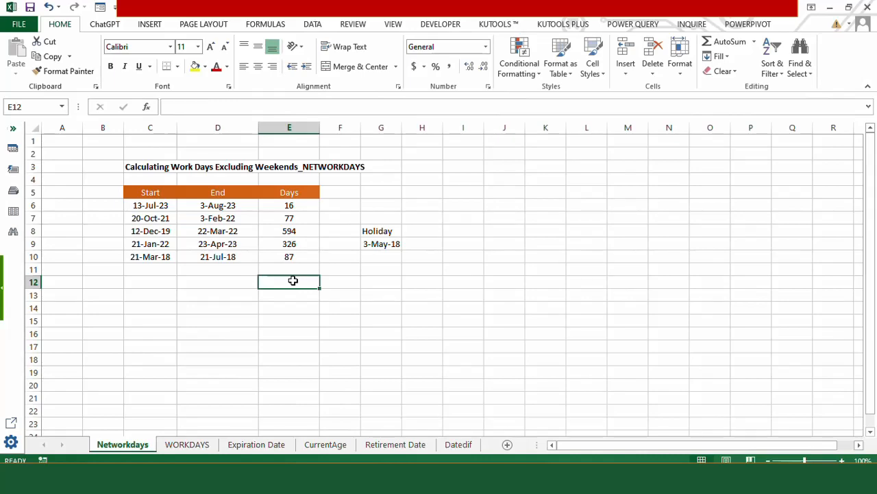
# - Go to the WORKDAYS sheet and review its Start, Days and Ending Date columns, rows 6 to 9
pyautogui.hotkey('ctrl', 'pagedown')
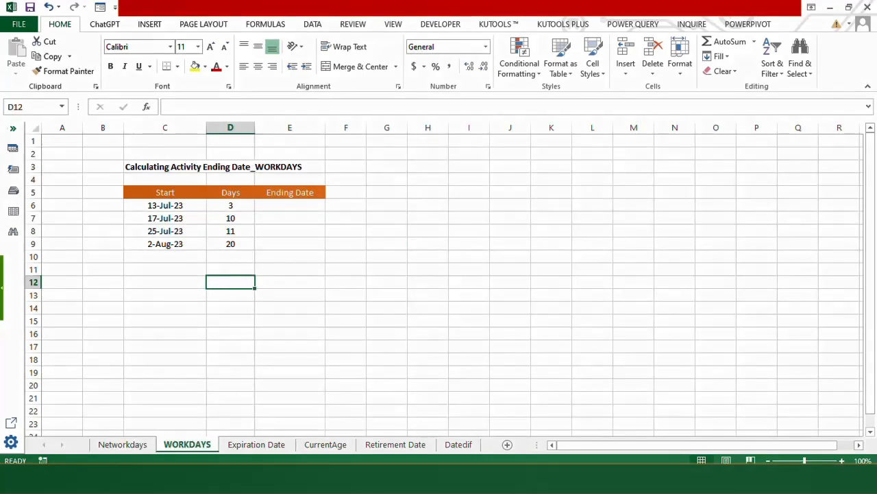
pyautogui.moveTo(196, 207); pyautogui.dragTo(194, 242)
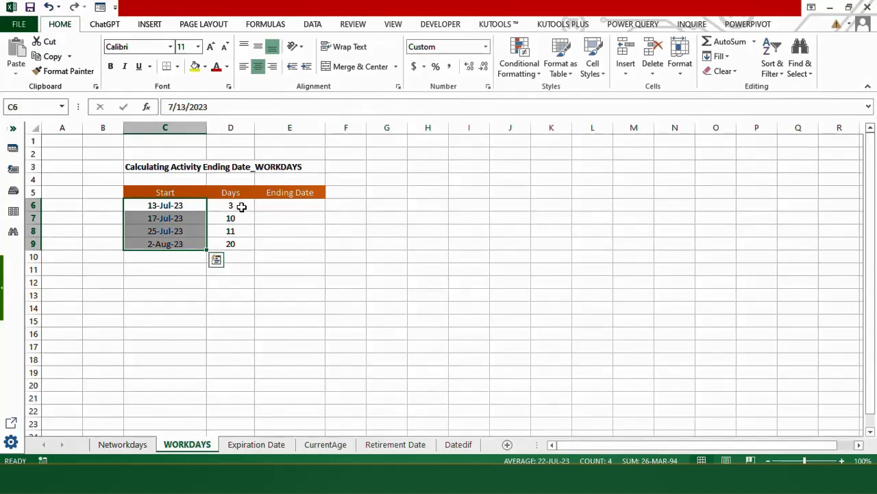
pyautogui.moveTo(241, 206); pyautogui.dragTo(242, 242)
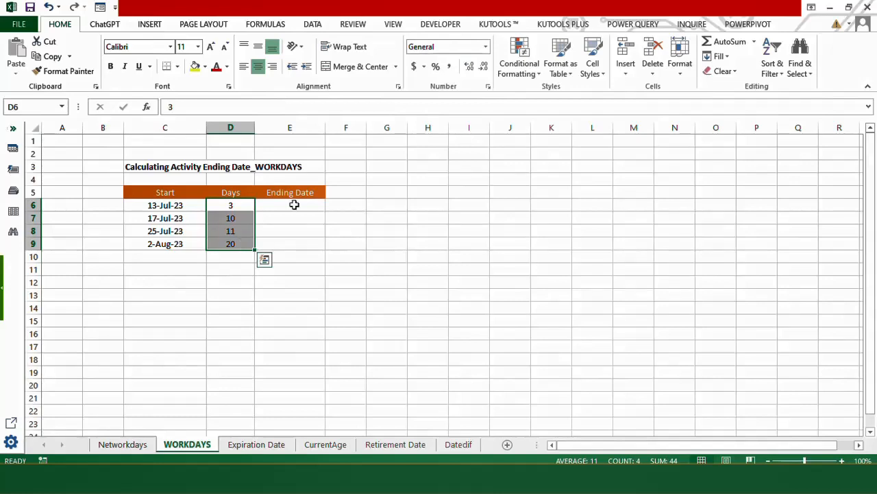
pyautogui.moveTo(294, 203); pyautogui.dragTo(294, 242)
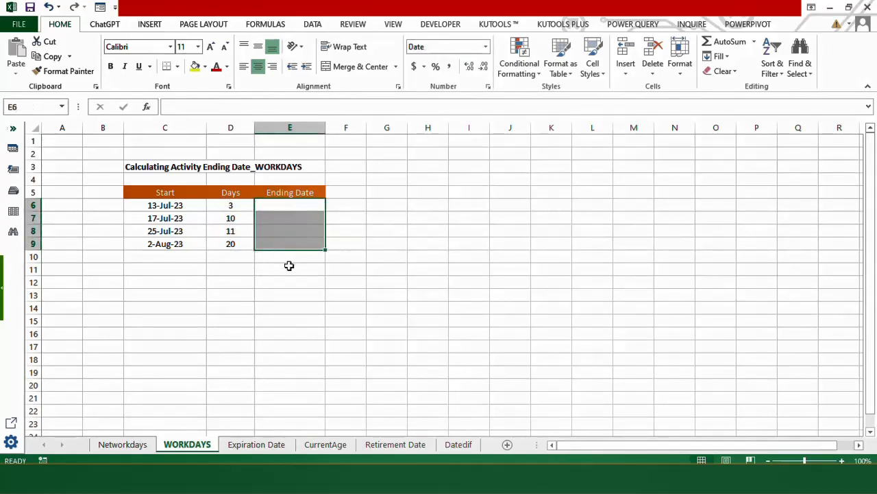
pyautogui.click(288, 267)
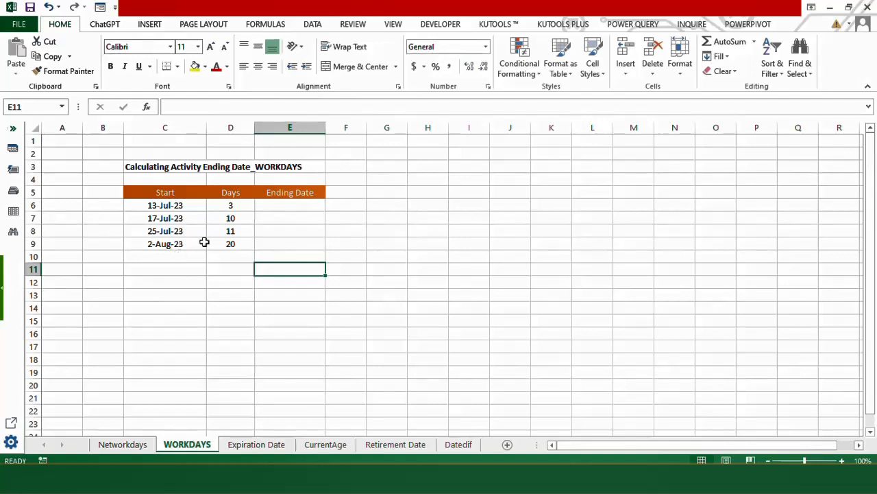
# - Enter =WORKDAY.INTL(C6,D6,1) in E6, using Saturday and Sunday as the weekend
pyautogui.click(301, 206)
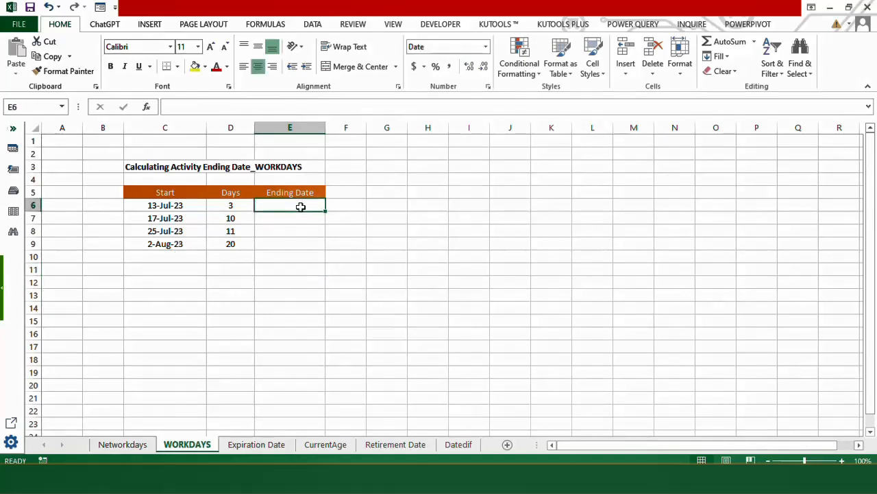
pyautogui.write('=workday')
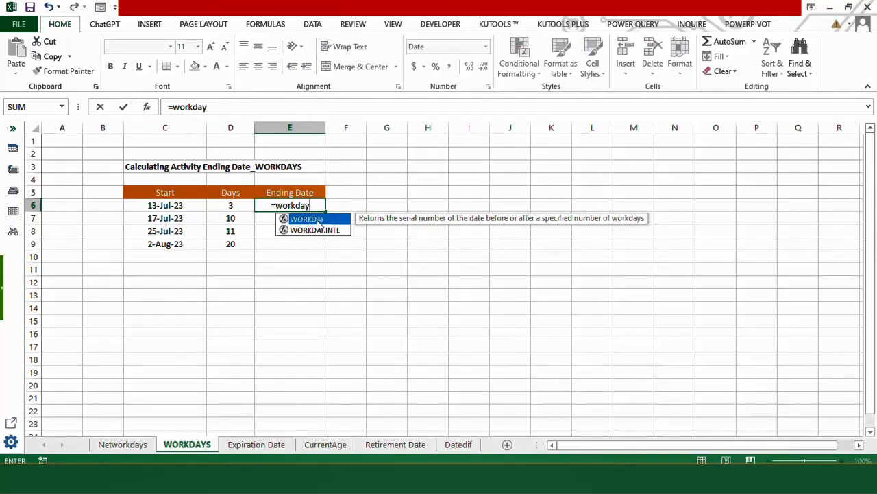
pyautogui.doubleClick(317, 220)
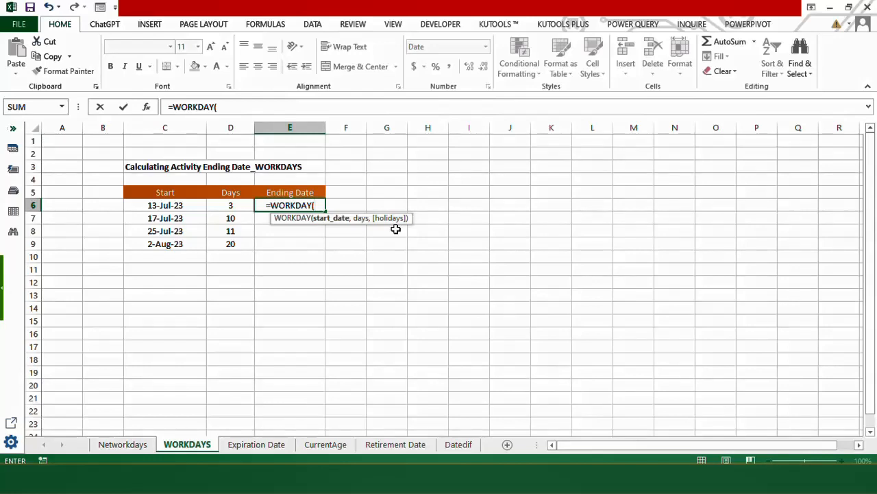
pyautogui.press('BackSpace')
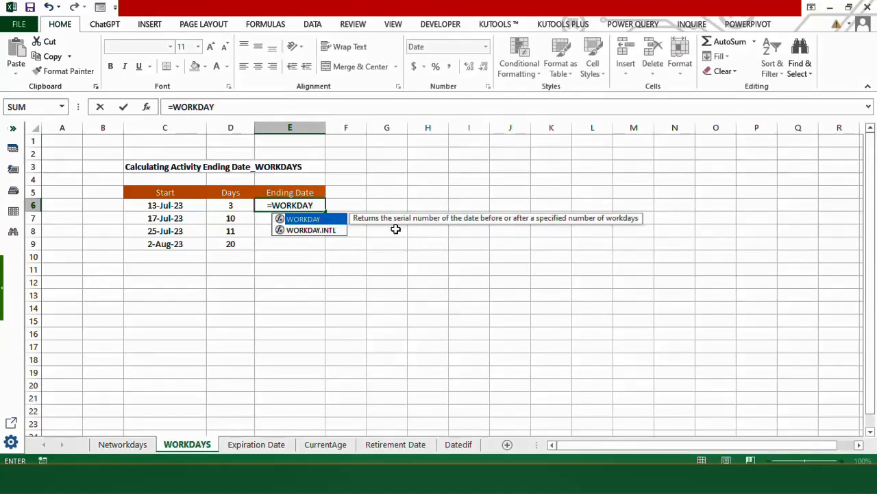
pyautogui.doubleClick(337, 233)
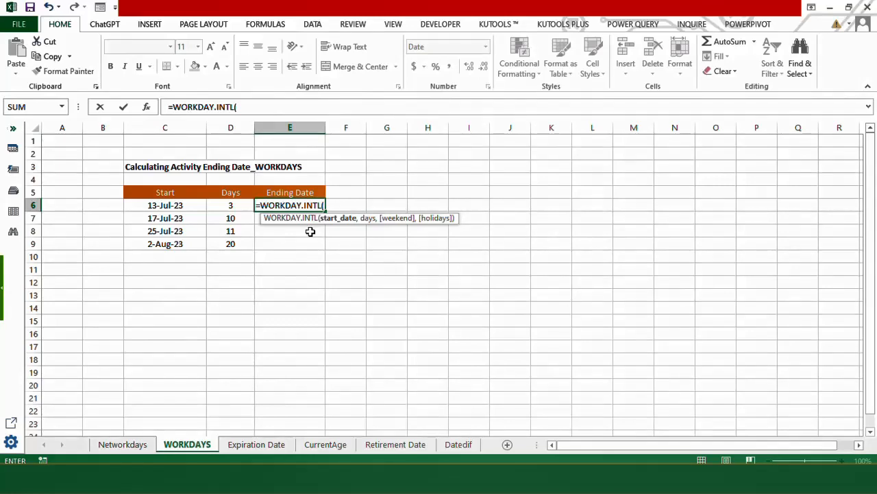
pyautogui.click(179, 205)
pyautogui.write(',')
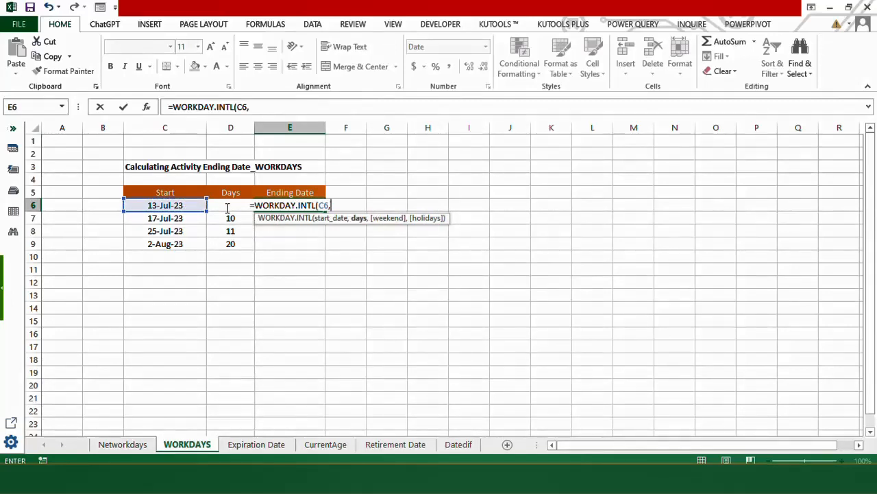
pyautogui.write('D6')
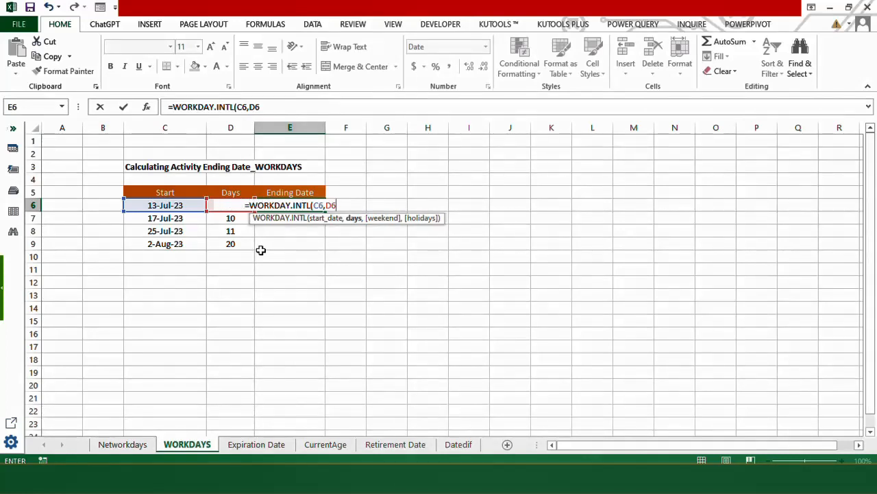
pyautogui.write(',')
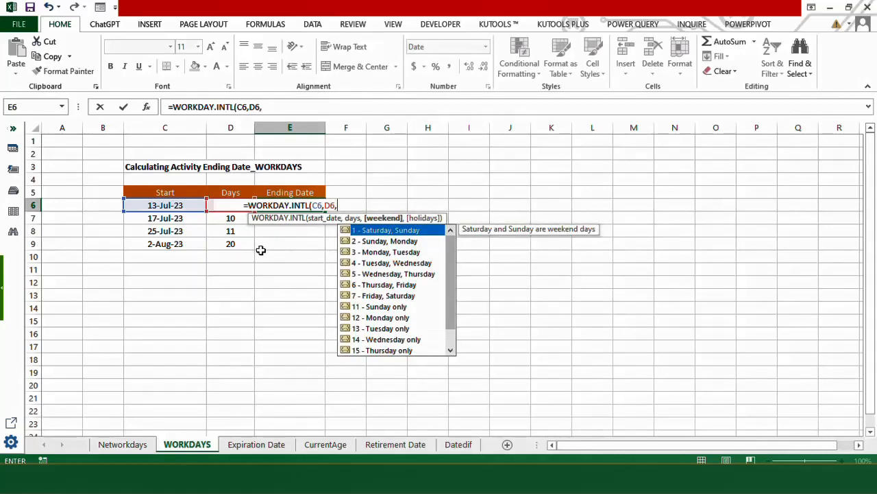
pyautogui.doubleClick(401, 231)
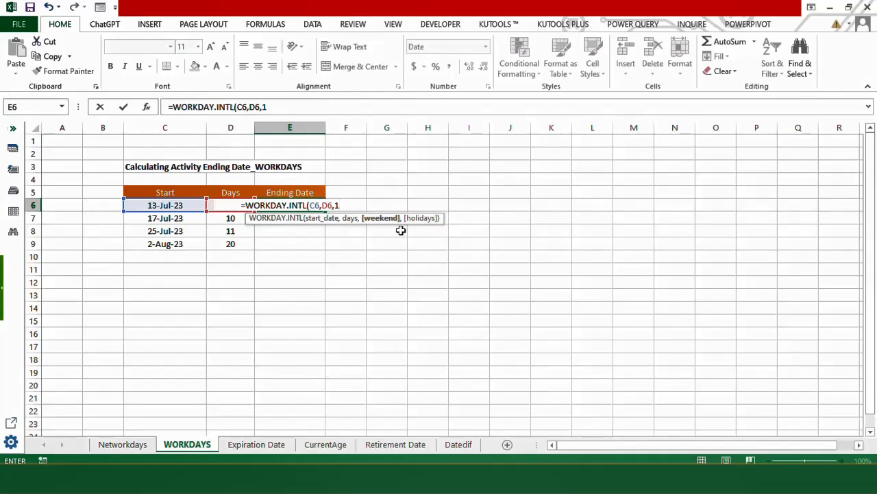
pyautogui.write(')')
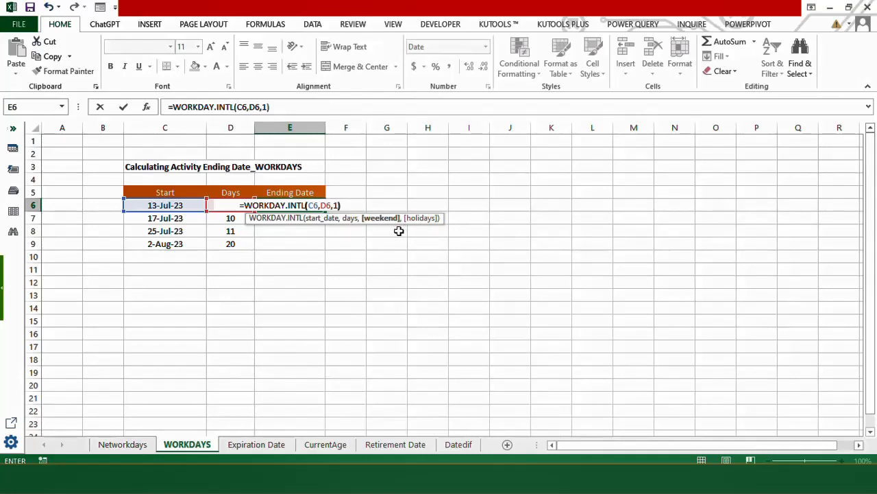
pyautogui.press('Return')
# - Fill the E6 ending date formula down through E9
pyautogui.click(320, 204)
pyautogui.moveTo(325, 211); pyautogui.dragTo(325, 248)
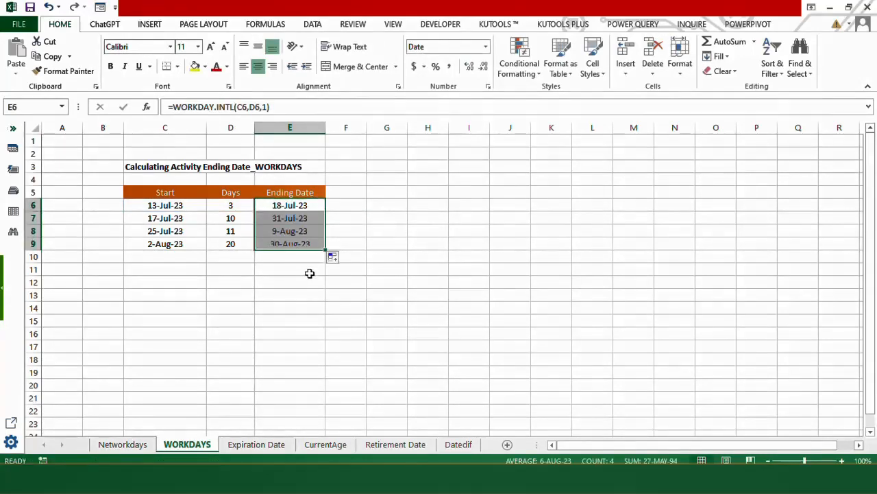
pyautogui.click(308, 278)
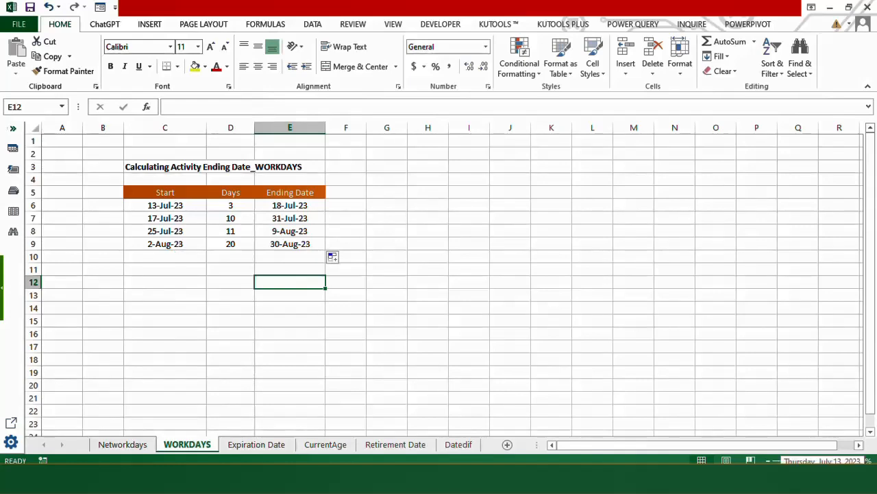
# - Check the ending date for the 13-Jul-23 start against the system calendar, then close it
pyautogui.click(825, 478)
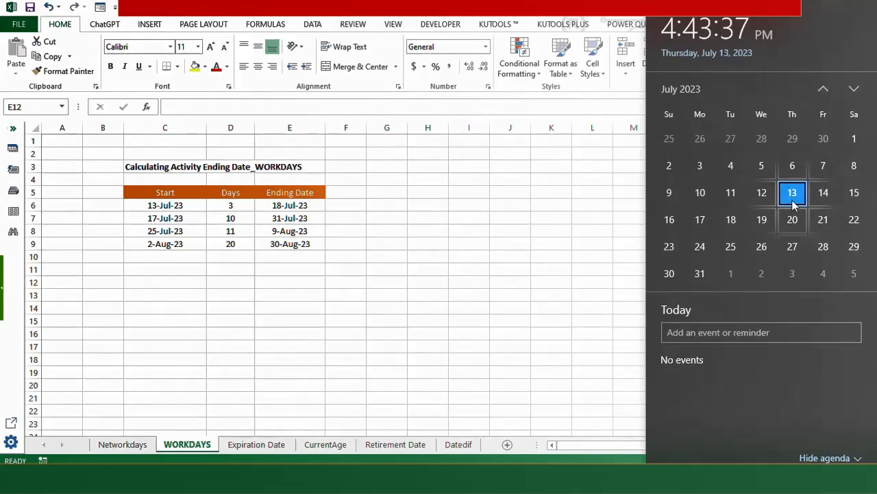
pyautogui.press('Escape')
# - Change the E6 formula to =WORKDAY.INTL(C6-1,D6,1), fill it down to E9 and compare the dates with the system calendar
pyautogui.click(310, 207)
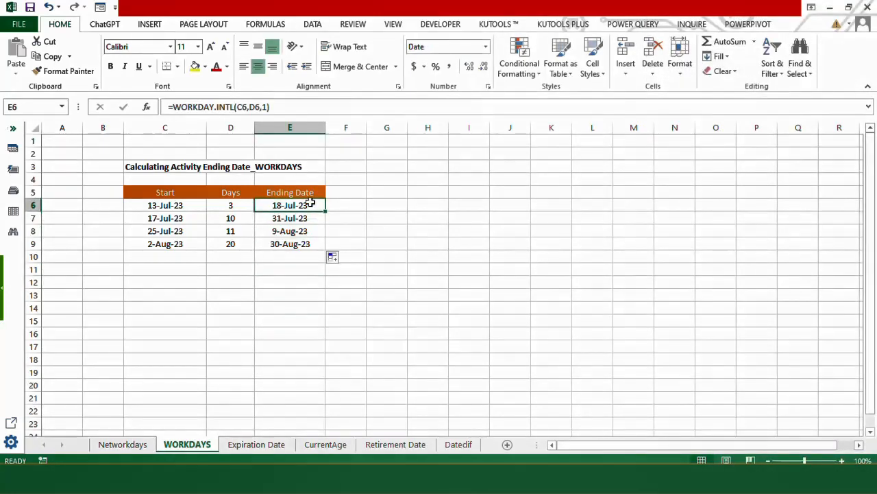
pyautogui.click(248, 107)
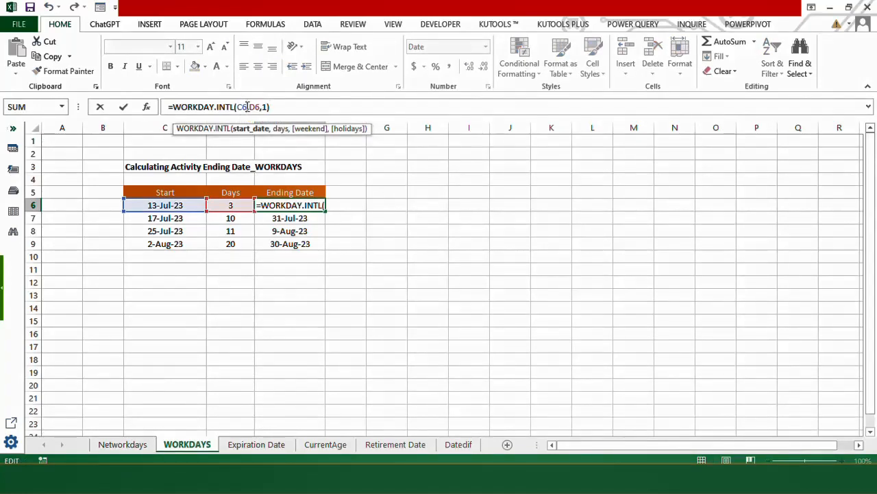
pyautogui.write('-1')
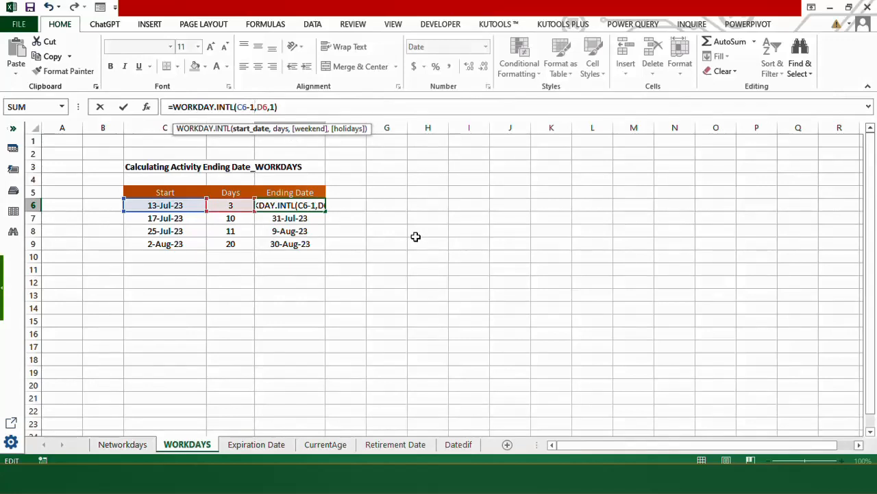
pyautogui.click(308, 101)
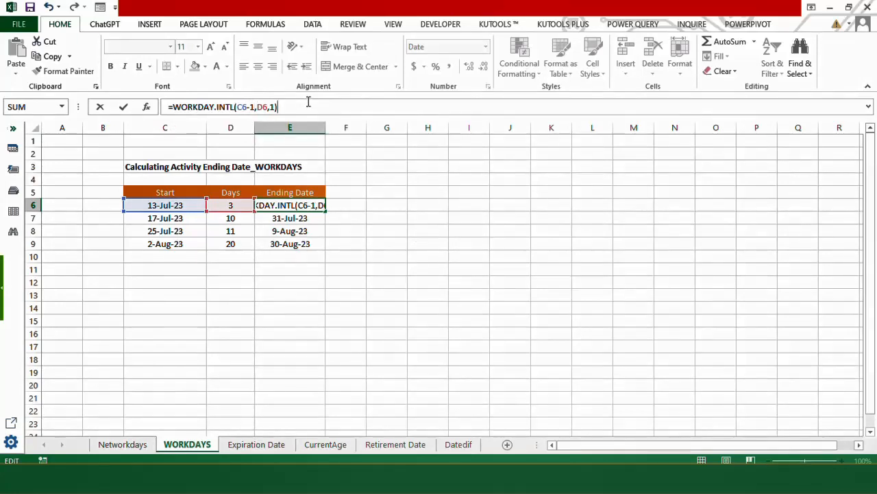
pyautogui.press('Return')
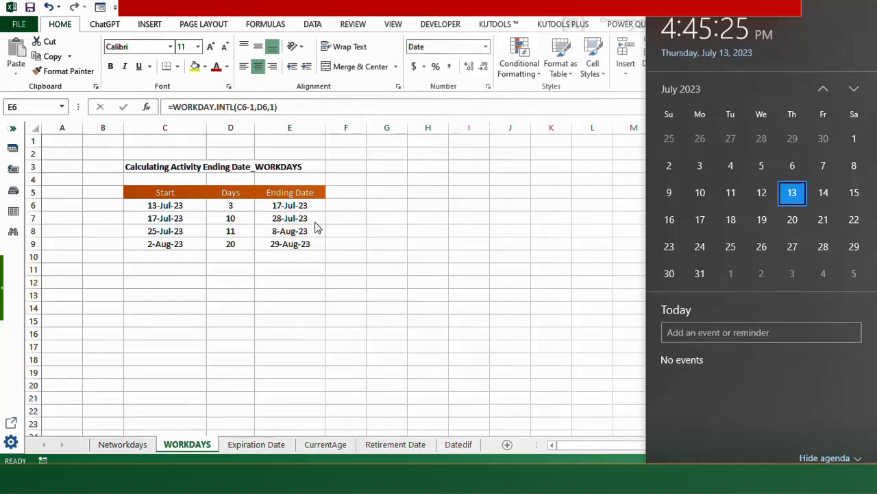
pyautogui.click(239, 265)
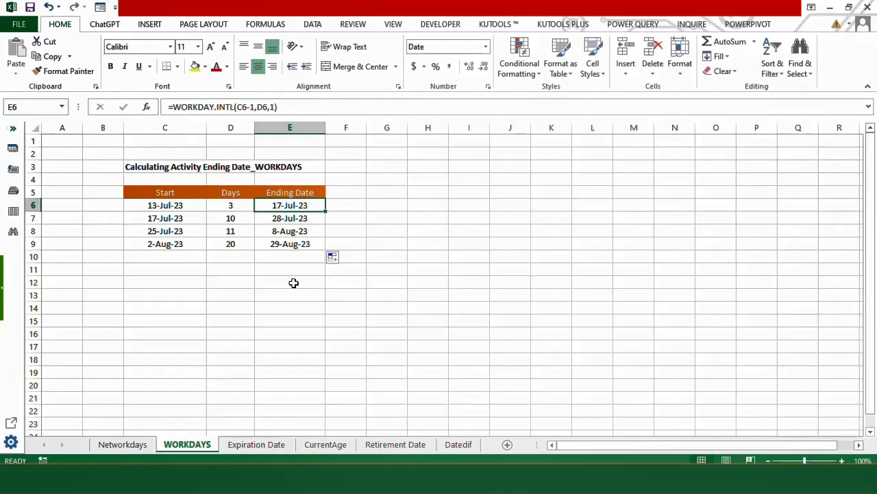
# - On the Expiration Date sheet, start a DATE formula in E6 with year(D6)+5 as the year argument
pyautogui.hotkey('ctrl', 'pagedown')
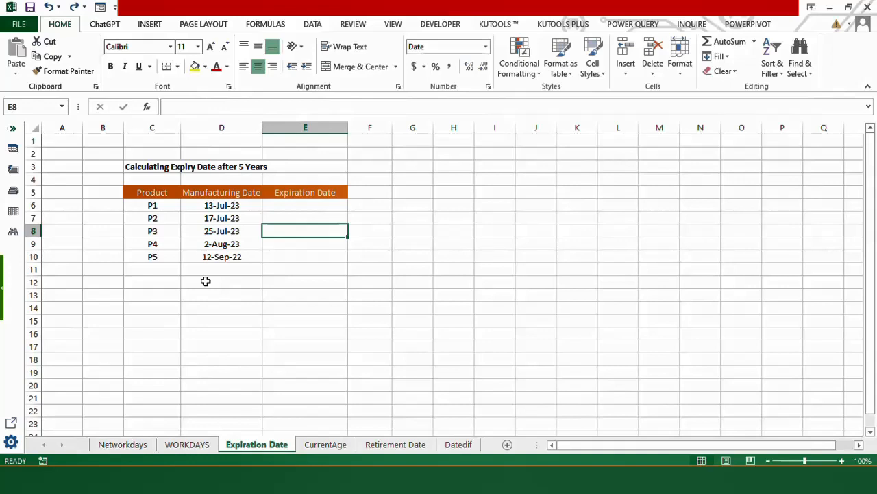
pyautogui.click(310, 206)
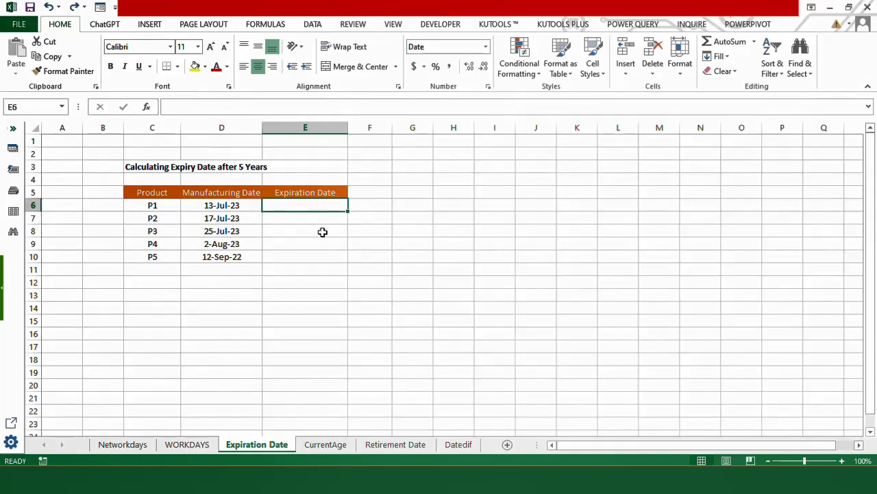
pyautogui.write('=')
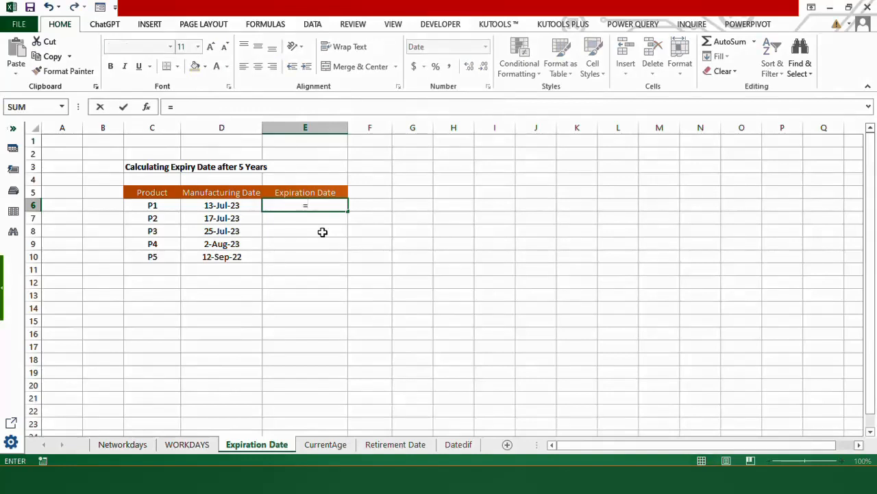
pyautogui.write('DATE(')
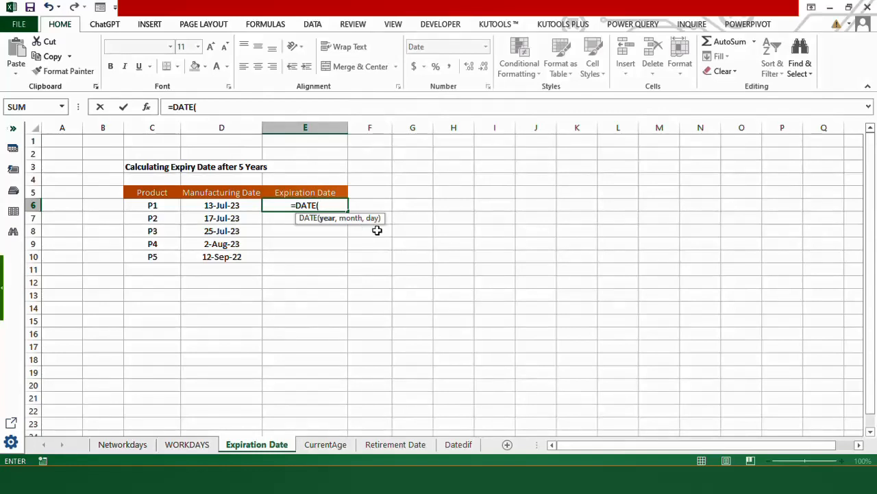
pyautogui.write('ye')
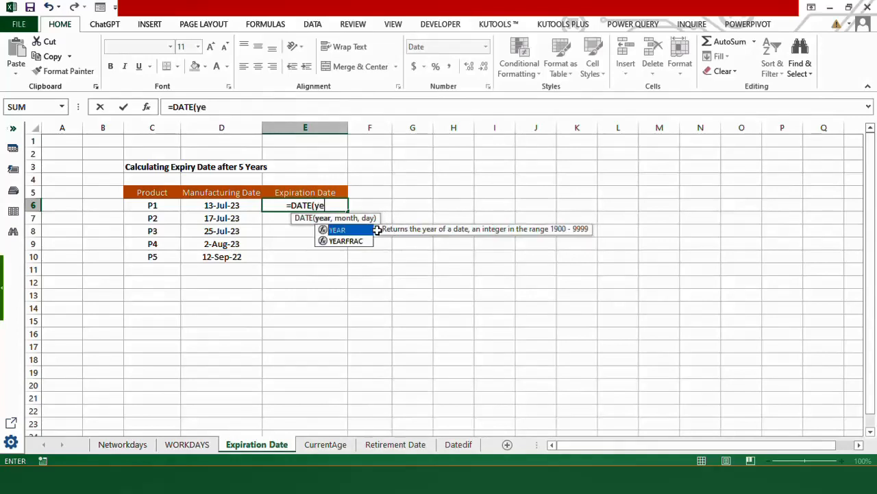
pyautogui.write('ar(')
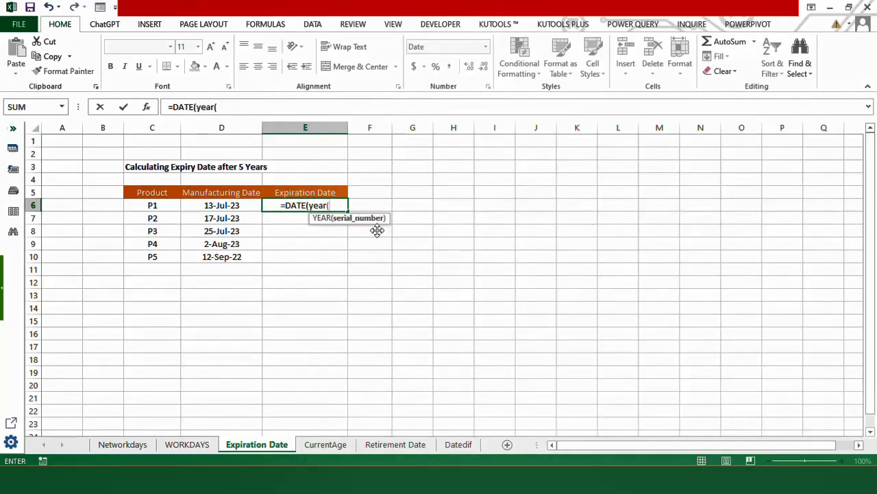
pyautogui.click(242, 206)
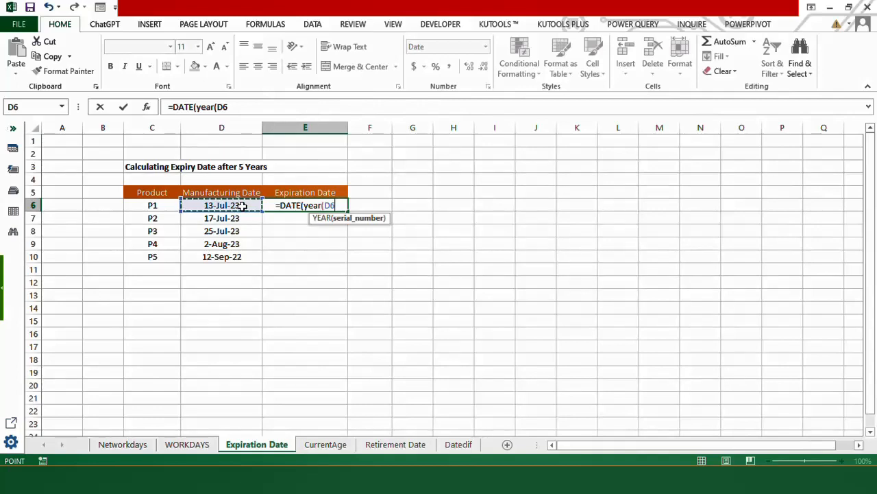
pyautogui.write(')+')
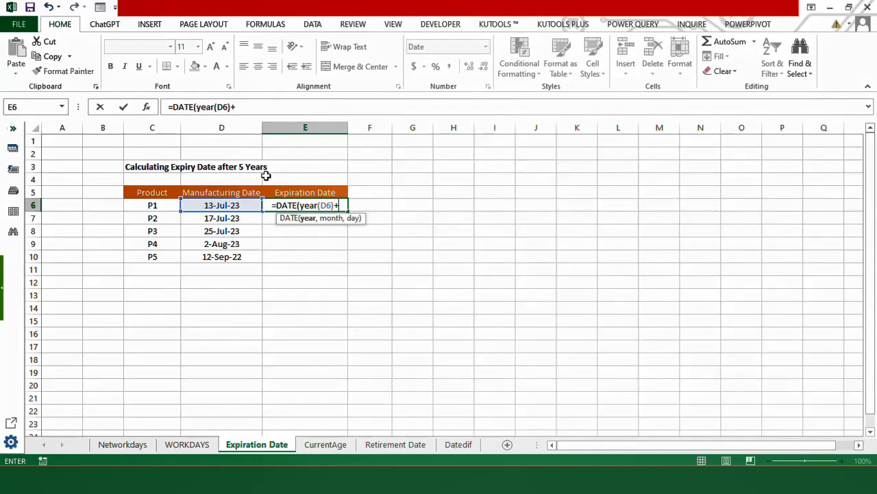
pyautogui.write('5')
pyautogui.click(252, 105)
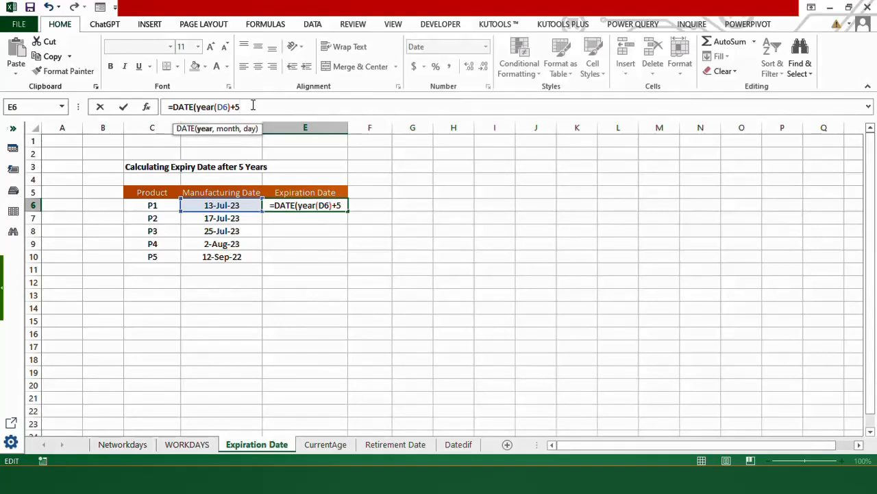
pyautogui.write(',')
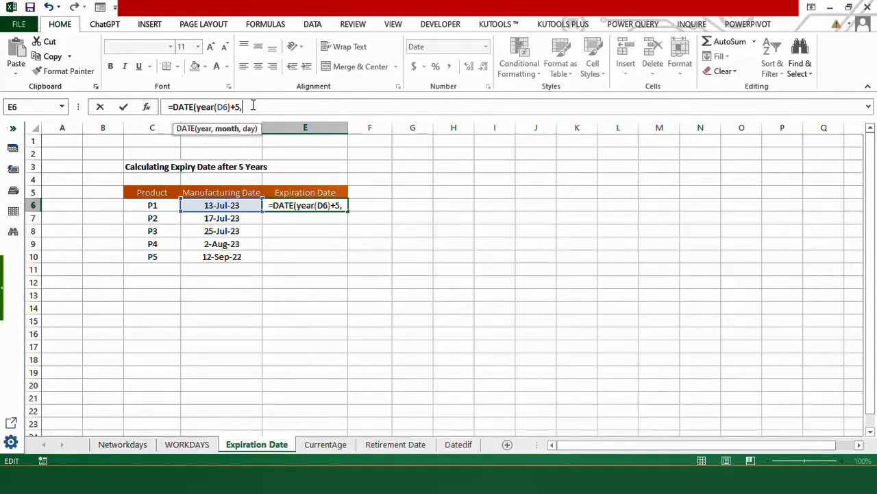
# - Complete the E6 expiration formula as =DATE(YEAR(D6)+5,MONTH(D6),DAY(D6))
pyautogui.write('mont')
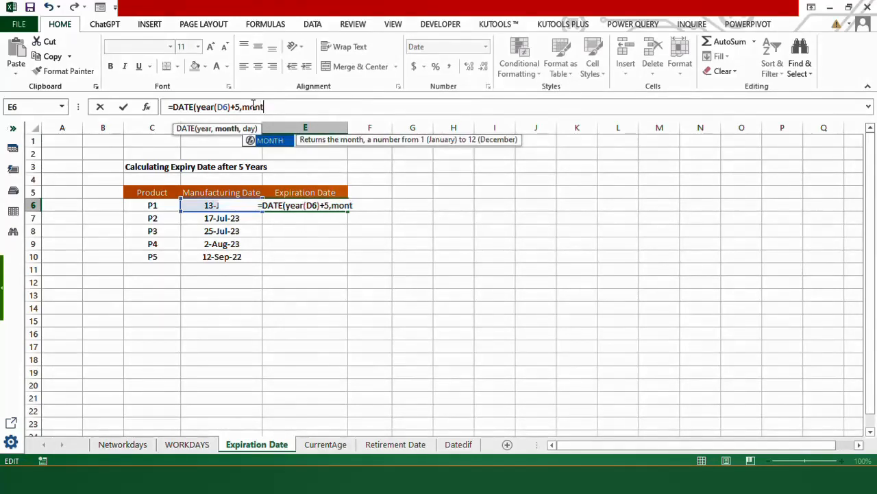
pyautogui.write('h(')
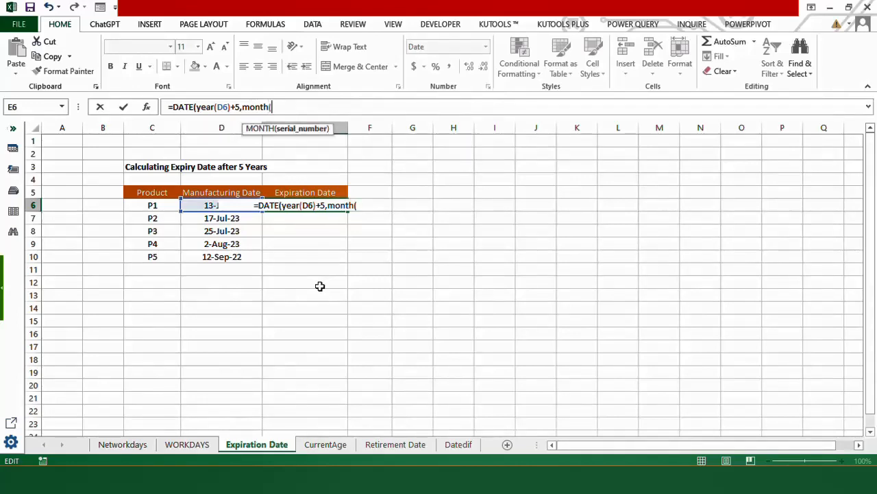
pyautogui.click(207, 205)
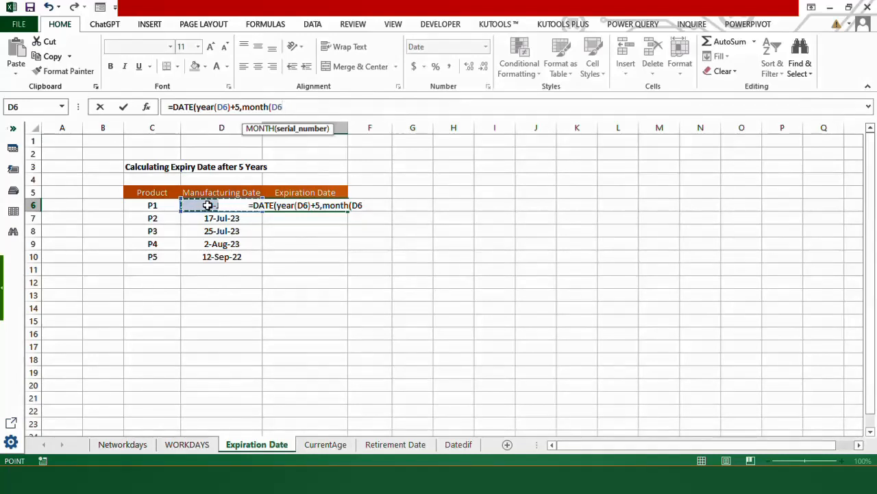
pyautogui.write(')')
pyautogui.write(',')
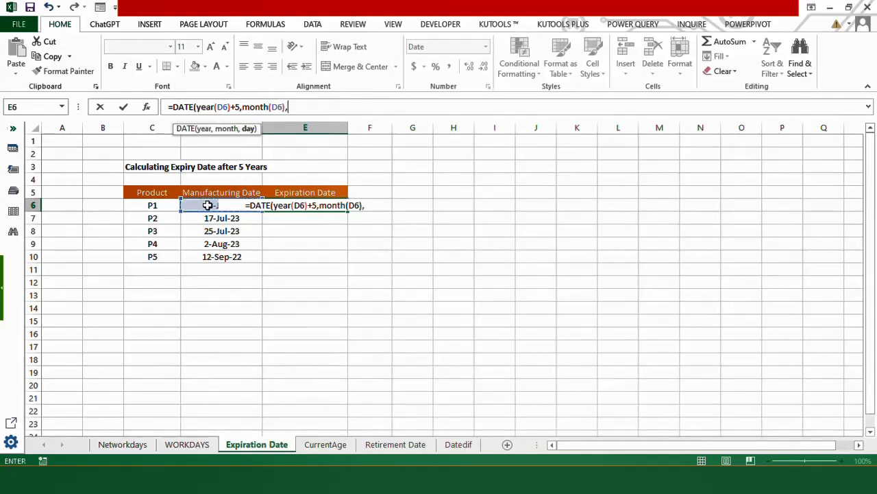
pyautogui.write('day(')
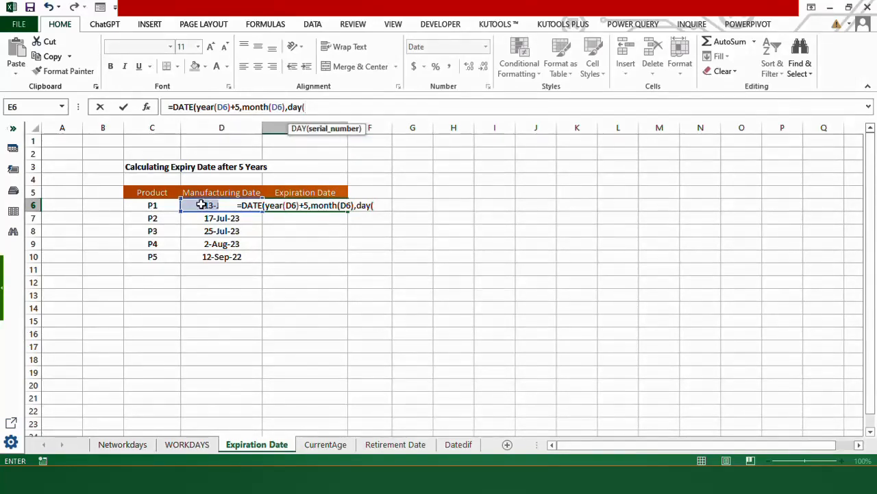
pyautogui.click(200, 204)
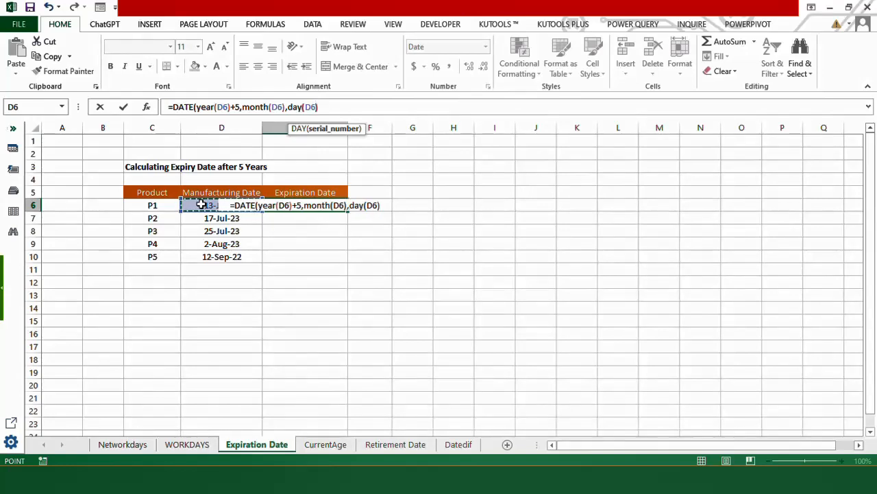
pyautogui.write('))')
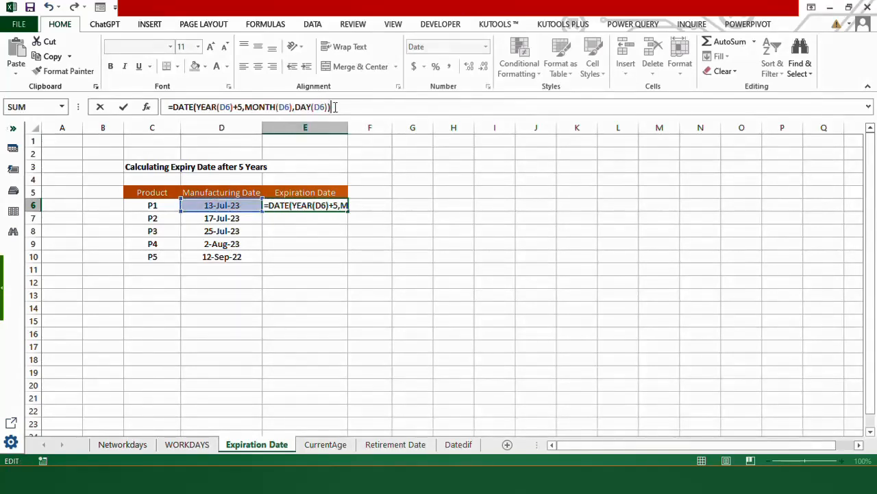
pyautogui.press('Return')
# - Fill the expiration date formula from E6 down through E10
pyautogui.click(340, 206)
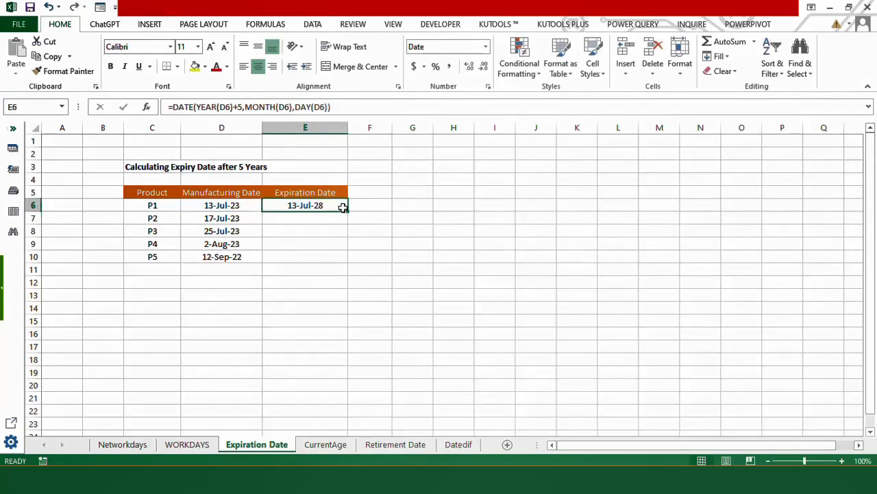
pyautogui.moveTo(348, 211); pyautogui.dragTo(337, 261)
pyautogui.click(326, 291)
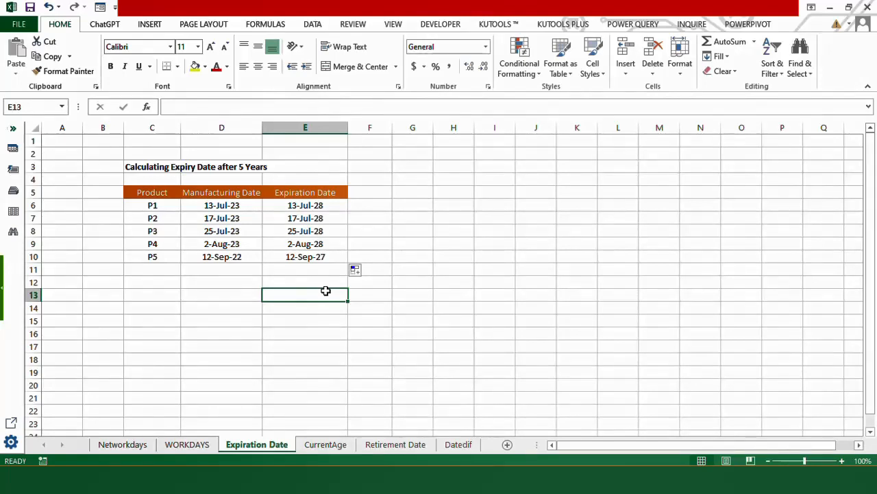
# - On the CurrentAge sheet, enter =YEARFRAC(H6,I6) in J6 and fill it down through J10
pyautogui.click(325, 444)
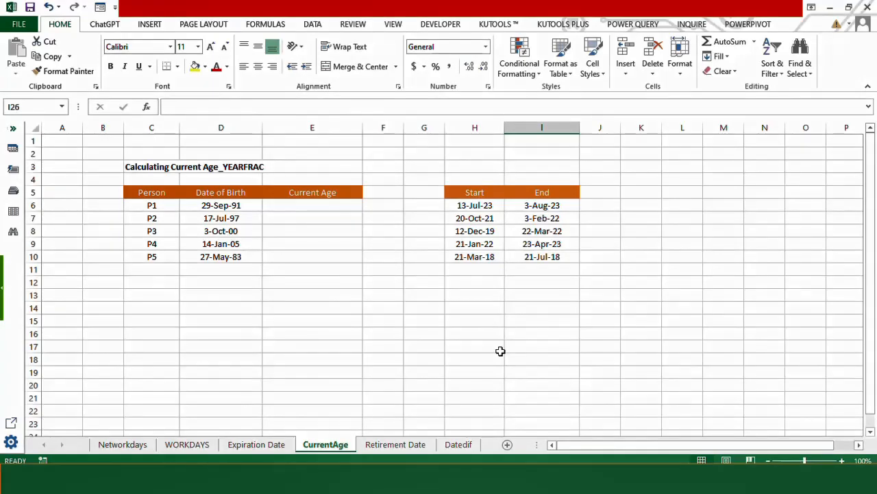
pyautogui.click(602, 207)
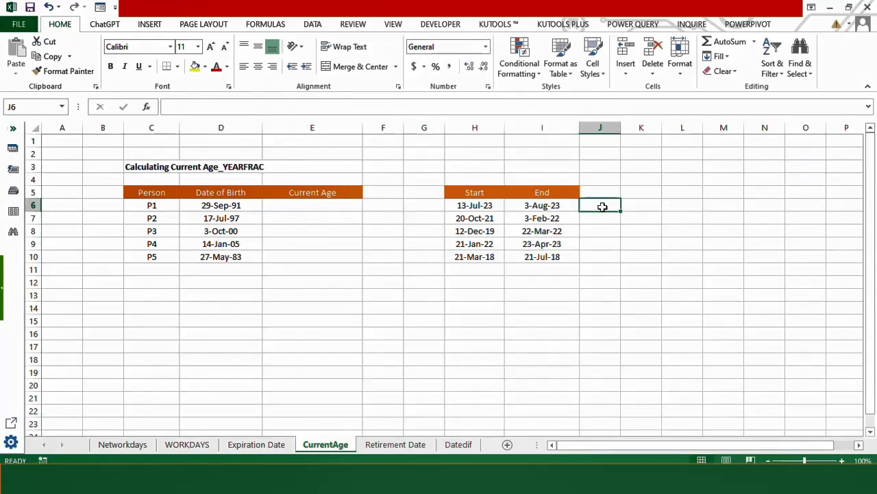
pyautogui.write('=')
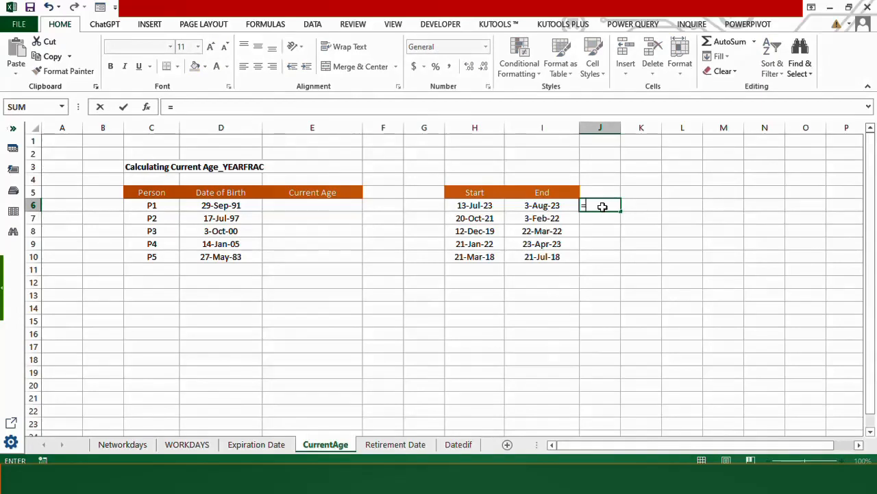
pyautogui.write('yearfrac')
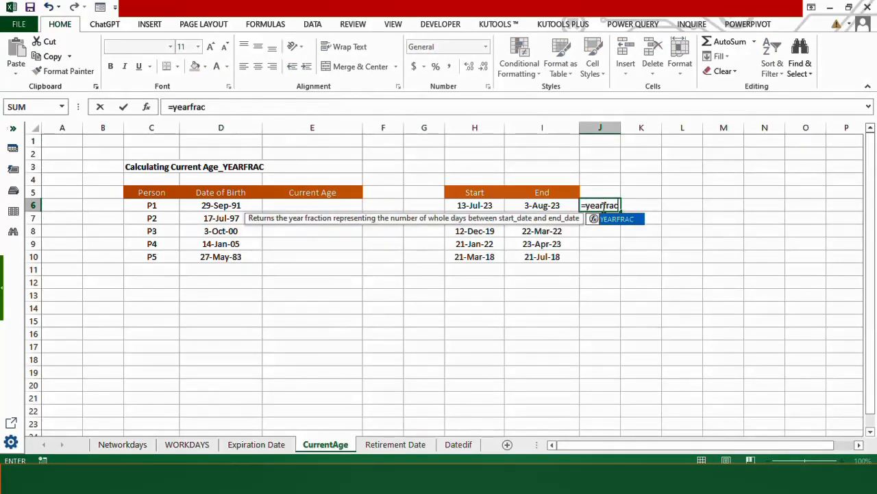
pyautogui.write('(')
pyautogui.click(492, 206)
pyautogui.write(',')
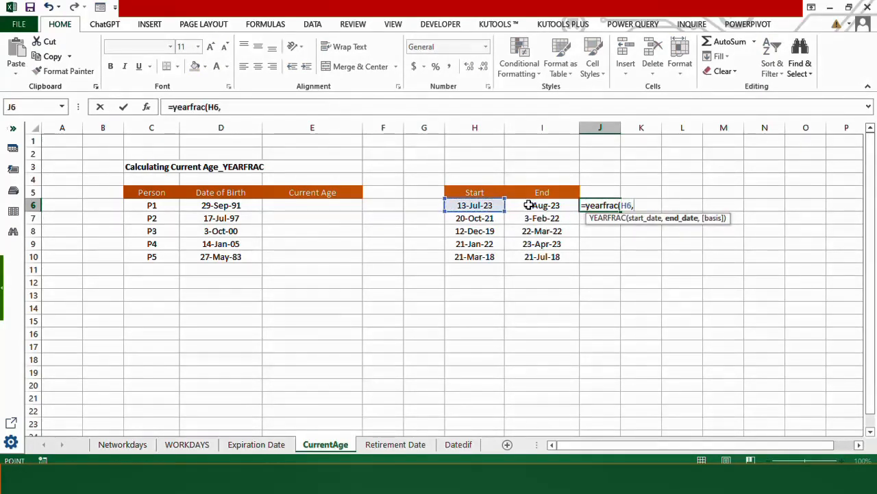
pyautogui.click(529, 205)
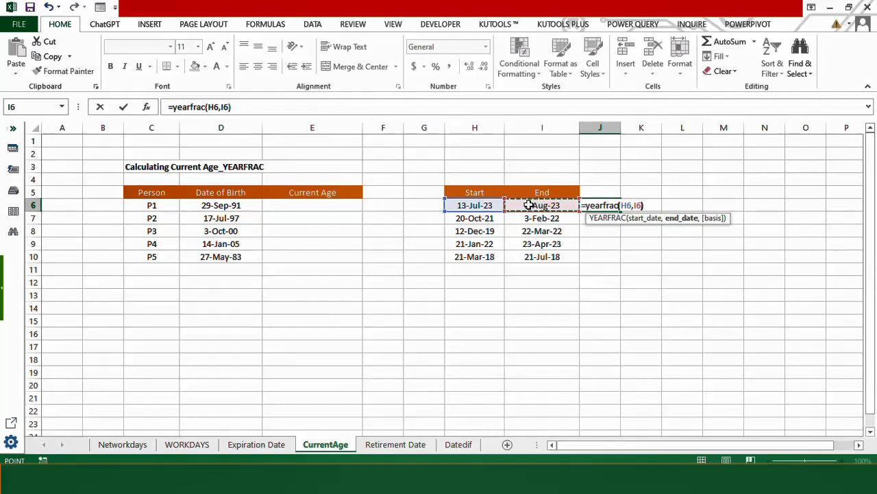
pyautogui.hotkey('ctrl', 'Return')
pyautogui.moveTo(619, 210); pyautogui.dragTo(615, 260)
pyautogui.click(587, 277)
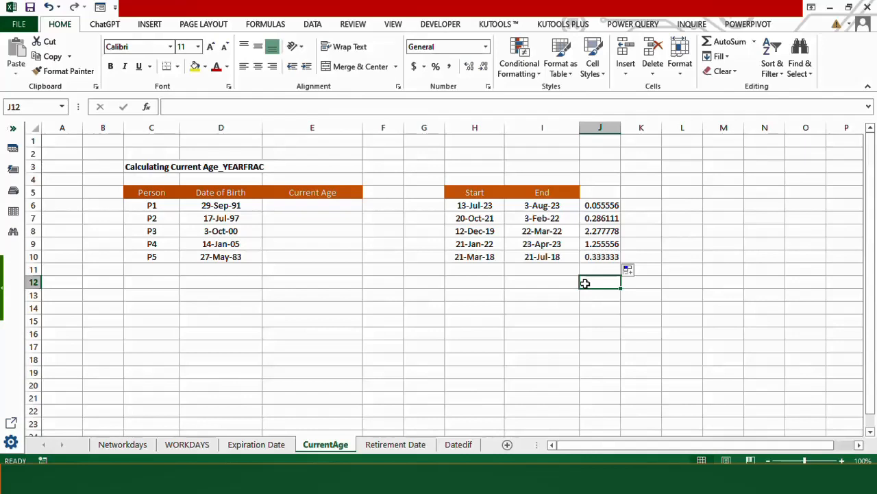
# - Enter =YEARFRAC(D6,TODAY()) in E6 for the current age and fill it down through E10
pyautogui.click(309, 207)
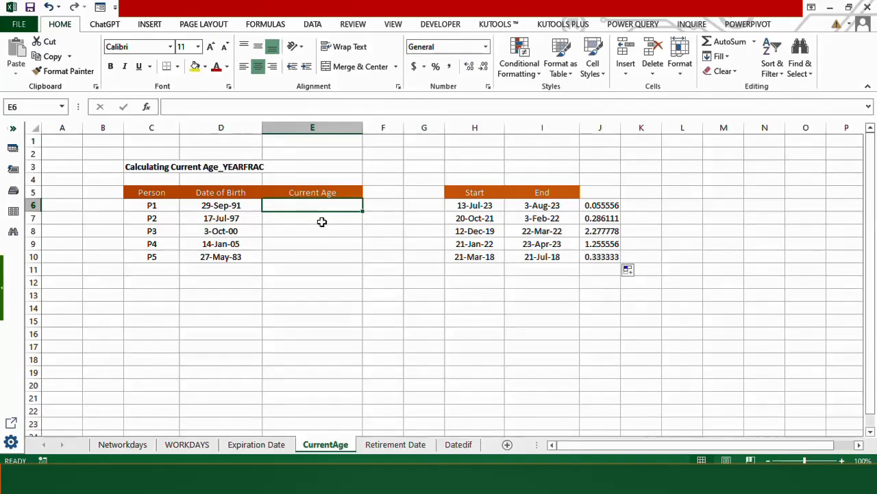
pyautogui.write('=YEARFRAC')
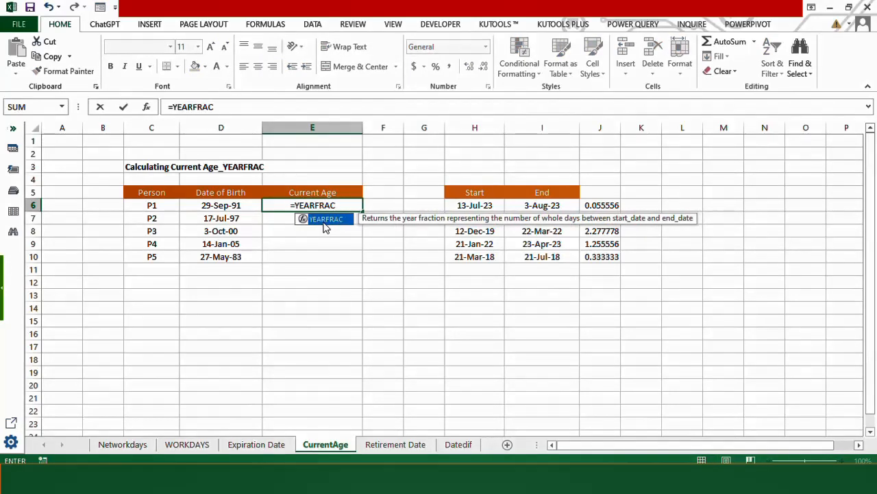
pyautogui.write('(')
pyautogui.click(226, 205)
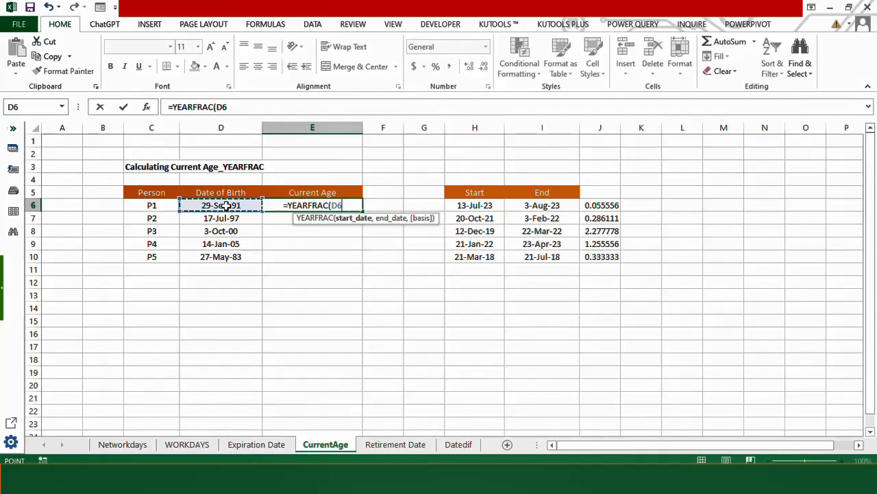
pyautogui.write(',t')
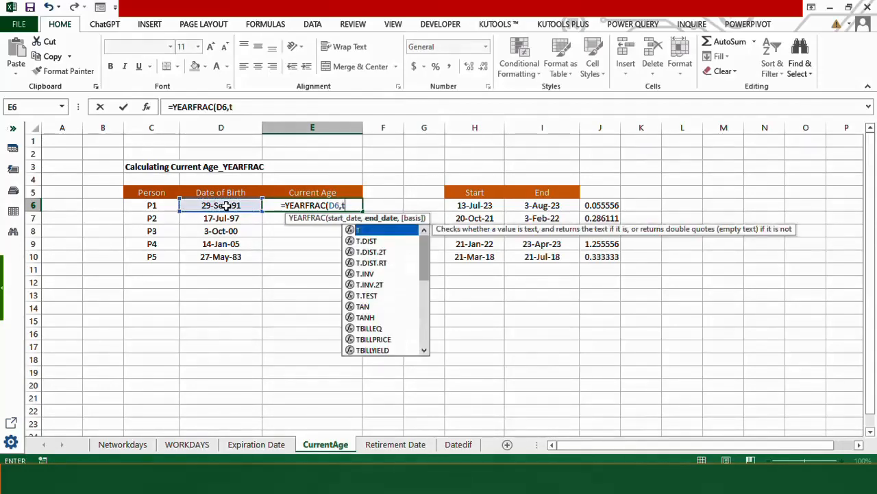
pyautogui.press('BackSpace')
pyautogui.write('Today()')
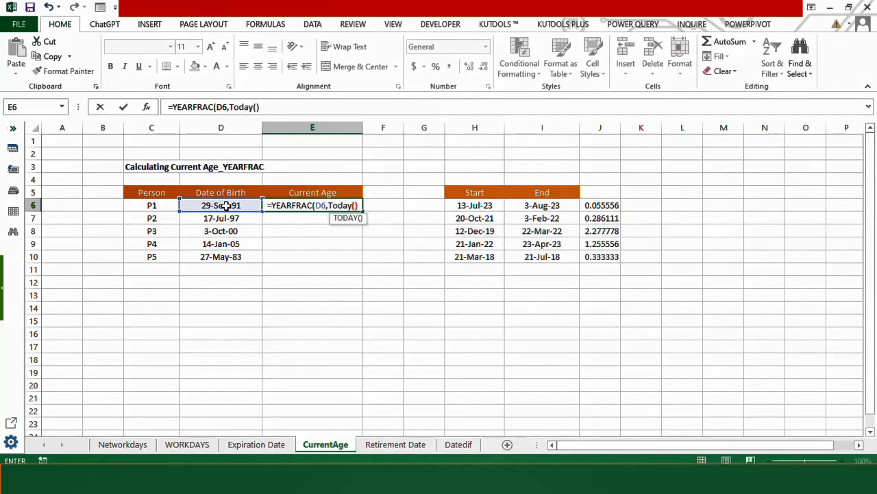
pyautogui.write(')')
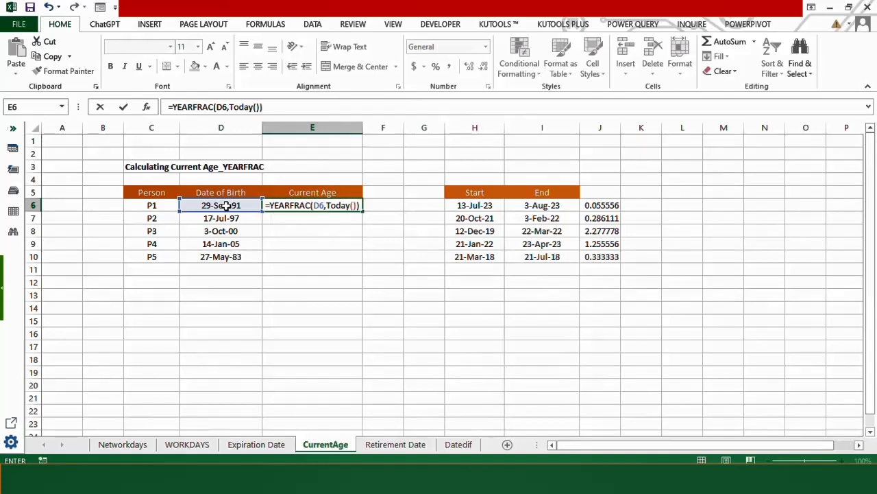
pyautogui.press('Return')
pyautogui.moveTo(357, 208); pyautogui.dragTo(347, 259)
pyautogui.click(330, 277)
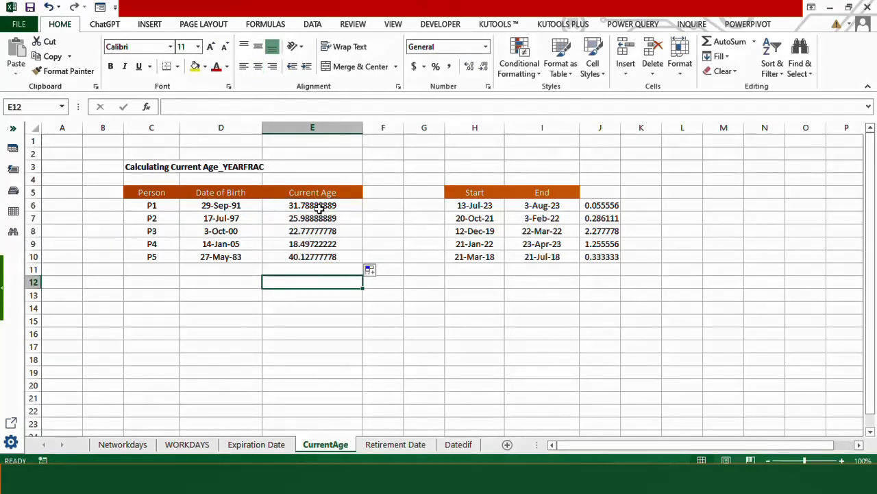
# - Wrap the E6 age formula in INT, as =INT(YEARFRAC(D6,TODAY())), and fill it down through E10
pyautogui.moveTo(314, 206); pyautogui.dragTo(319, 259)
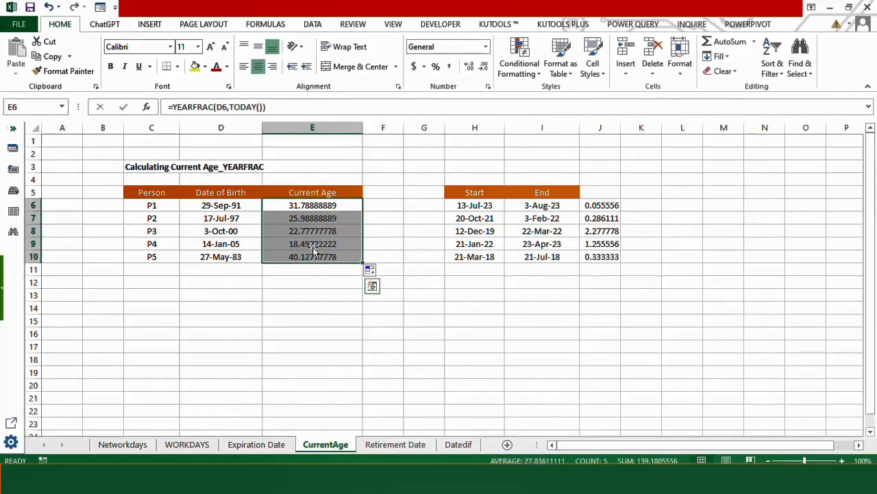
pyautogui.click(295, 205)
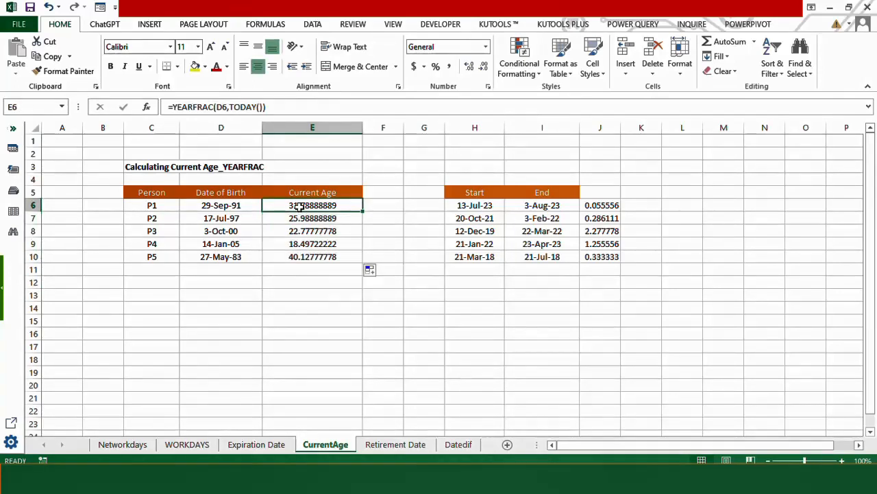
pyautogui.click(173, 107)
pyautogui.write('INT')
pyautogui.write('(')
pyautogui.click(292, 107)
pyautogui.write(')')
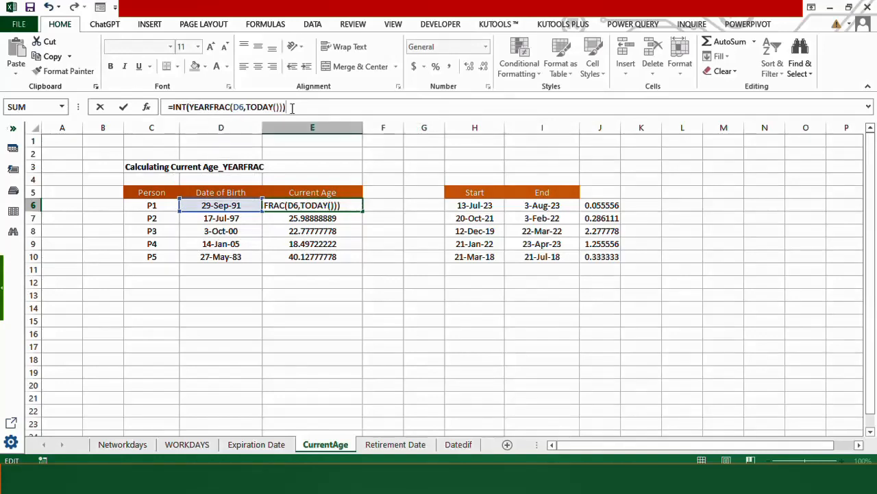
pyautogui.hotkey('ctrl', 'Return')
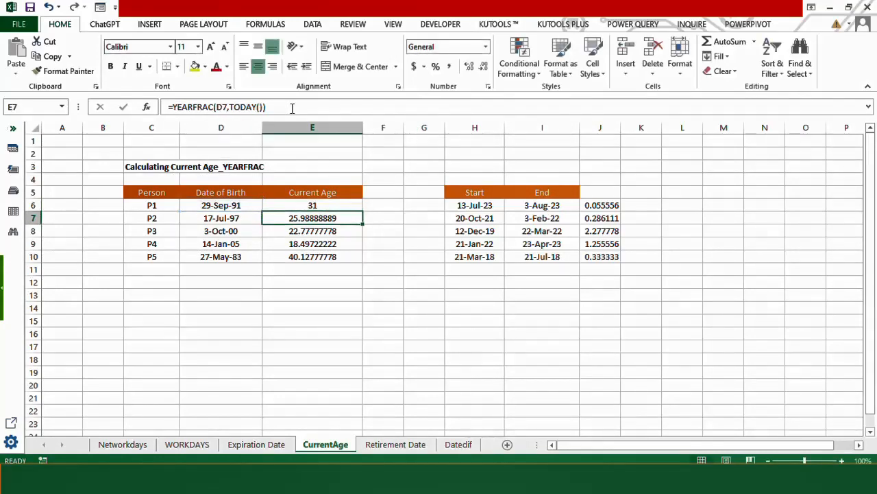
pyautogui.moveTo(363, 211); pyautogui.dragTo(363, 260)
pyautogui.click(327, 307)
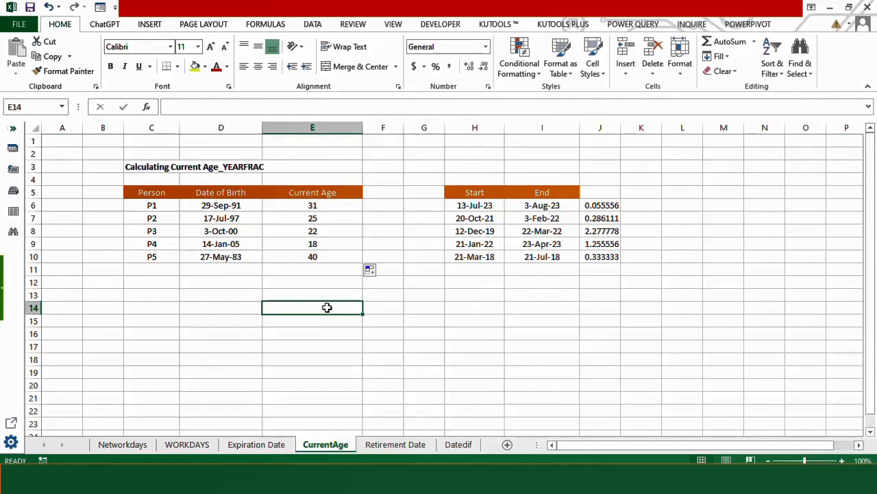
# - On the Retirement Date sheet, enter the label Edate in C6
pyautogui.click(174, 214)
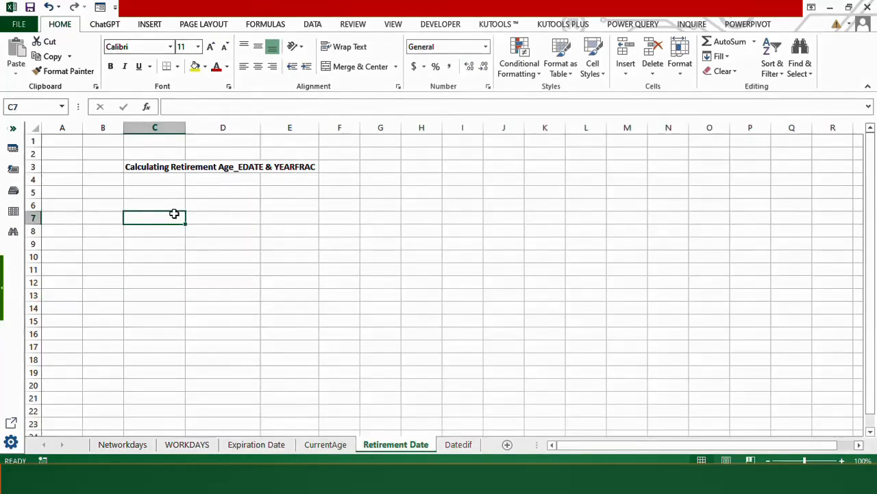
pyautogui.click(172, 204)
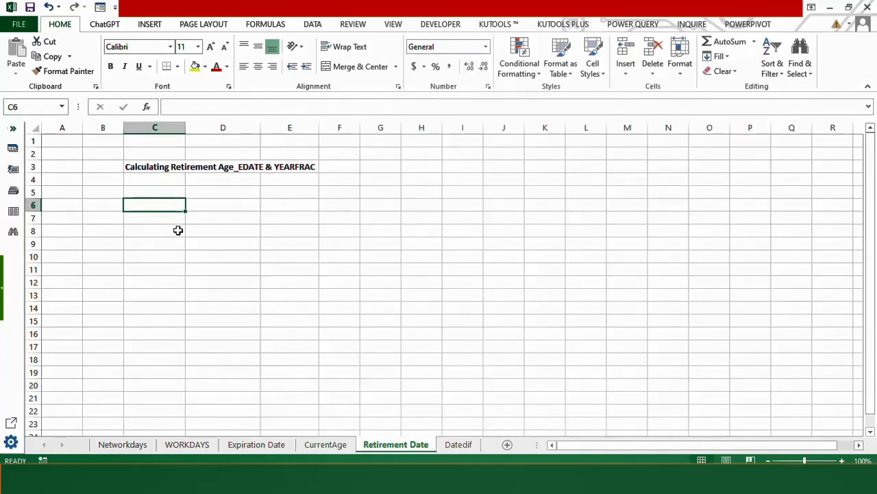
pyautogui.write('Edate')
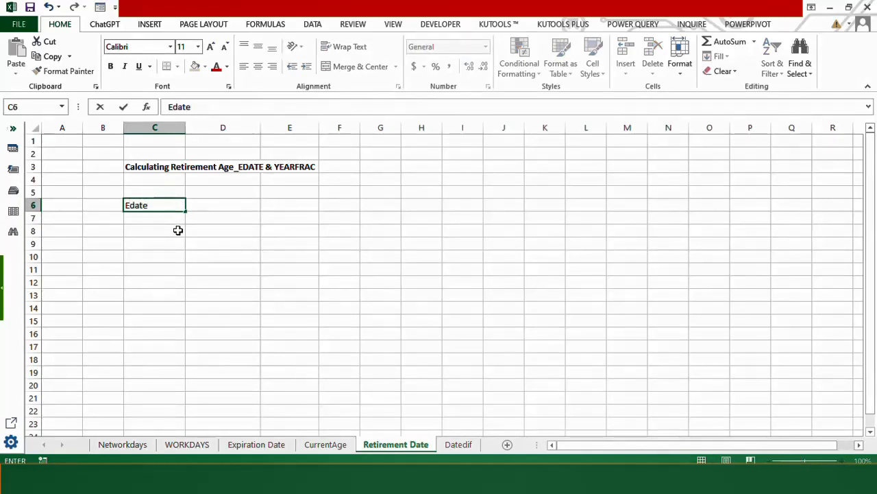
pyautogui.press('Return')
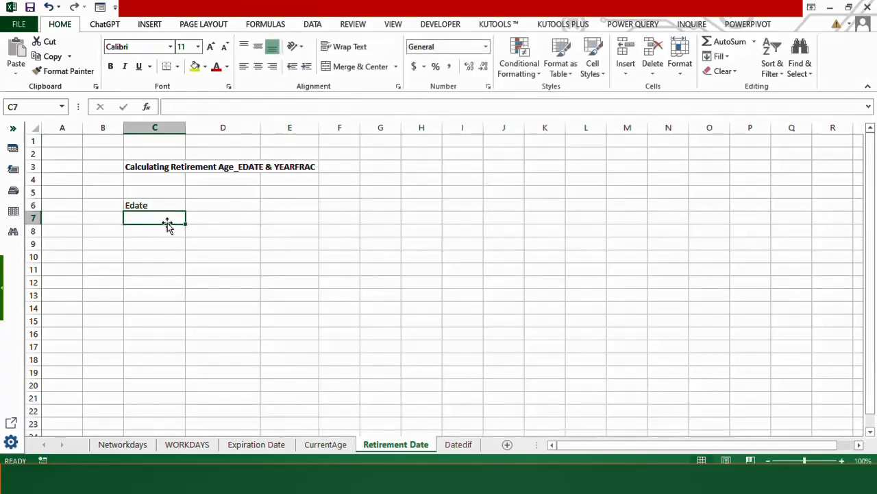
# - Enter the date July 13, 2023 in C8 of the Retirement Date sheet
pyautogui.click(173, 234)
pyautogui.write('July')
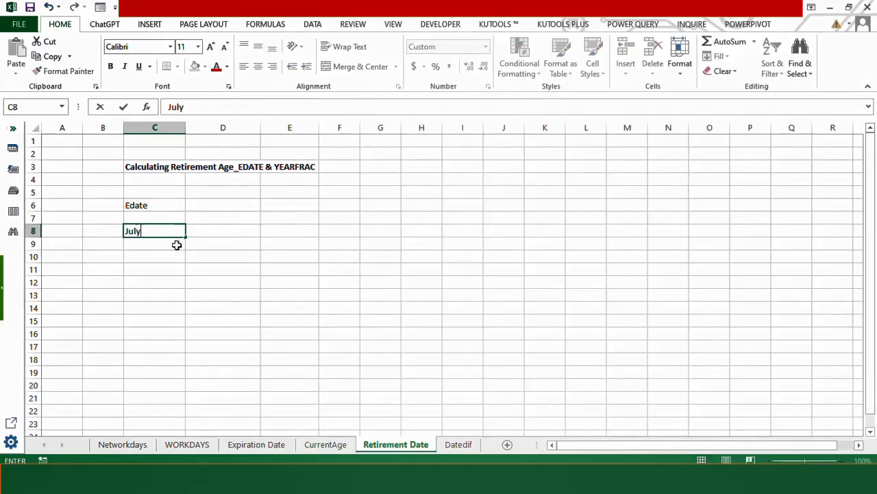
pyautogui.write(' 13, 2023')
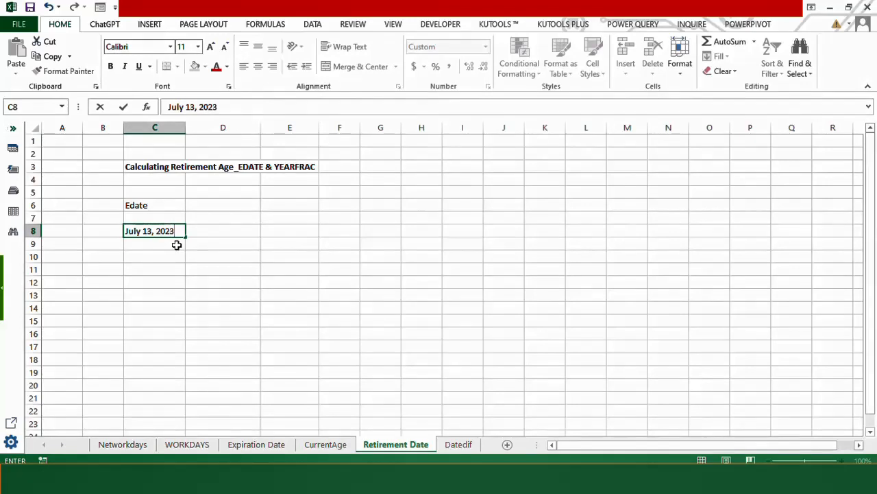
pyautogui.press('Return')
# - Enter =EDATE(C8,1) in C9 to get the date one month after the date in C8
pyautogui.write('=ed')
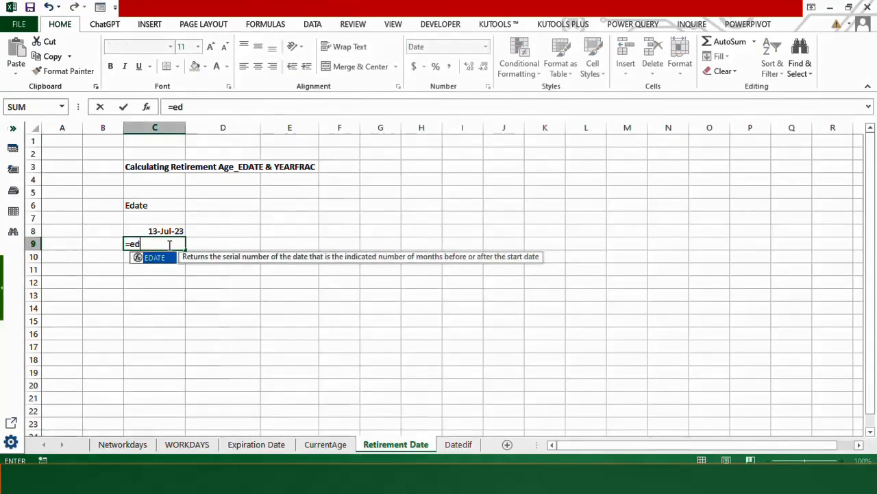
pyautogui.write('ate(')
pyautogui.click(170, 230)
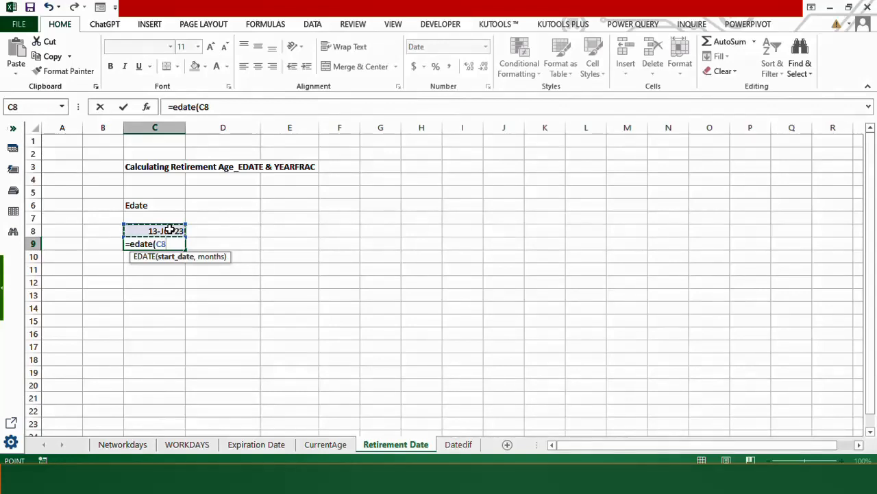
pyautogui.write(',1)')
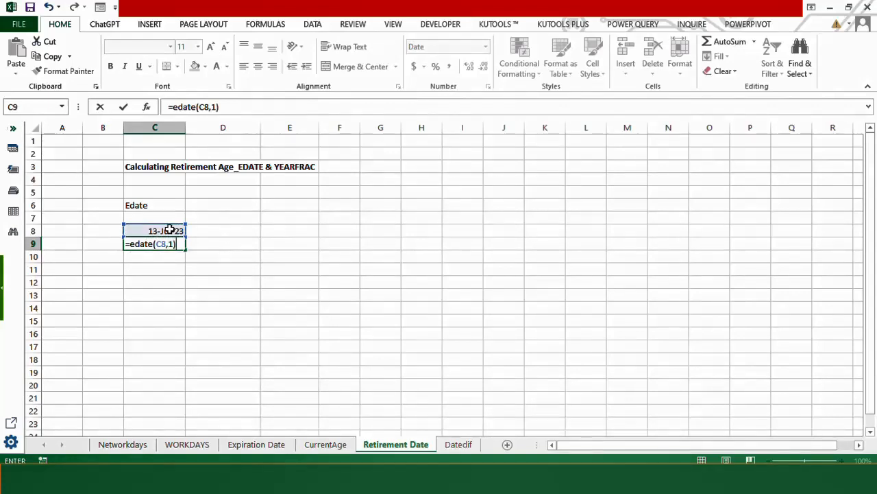
pyautogui.press('Return')
pyautogui.click(171, 272)
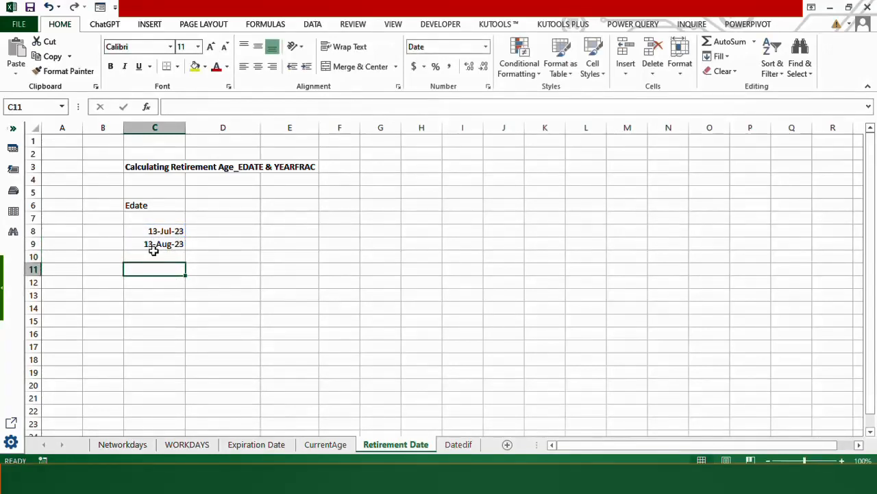
# - Change the months argument of the EDATE formula in C9 to 5
pyautogui.click(153, 245)
pyautogui.click(218, 108)
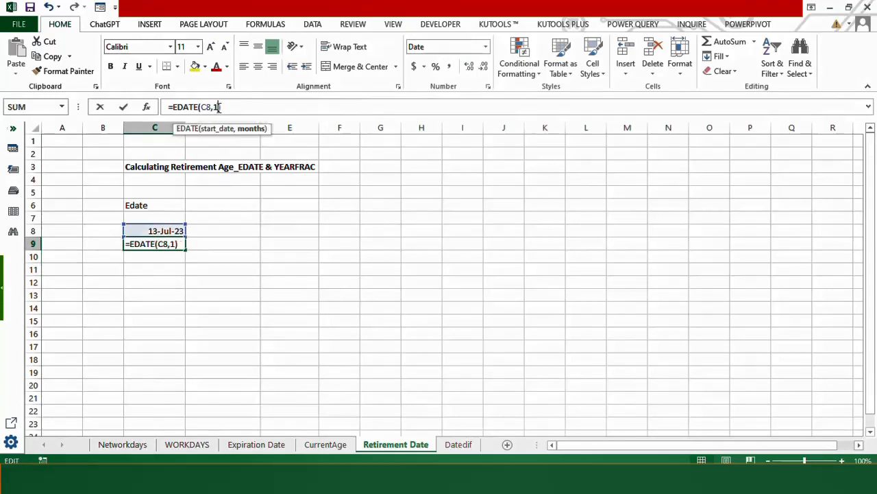
pyautogui.press('BackSpace')
pyautogui.write('5')
pyautogui.click(232, 108)
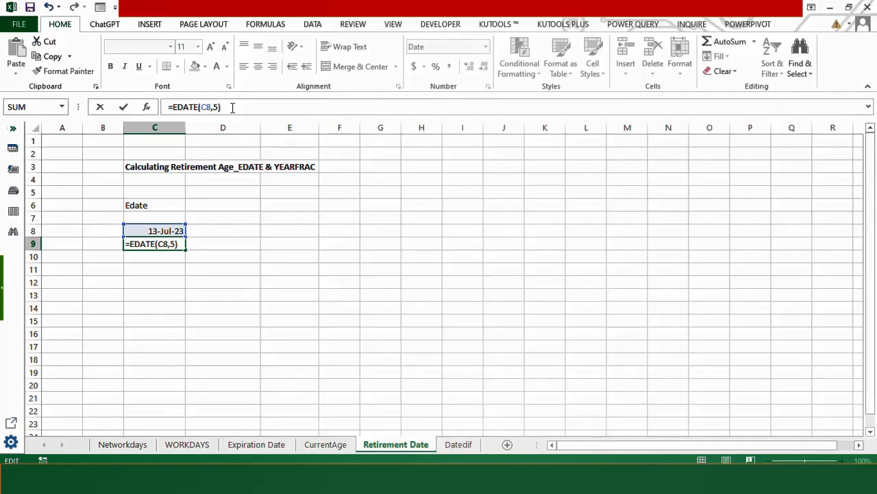
pyautogui.press('Return')
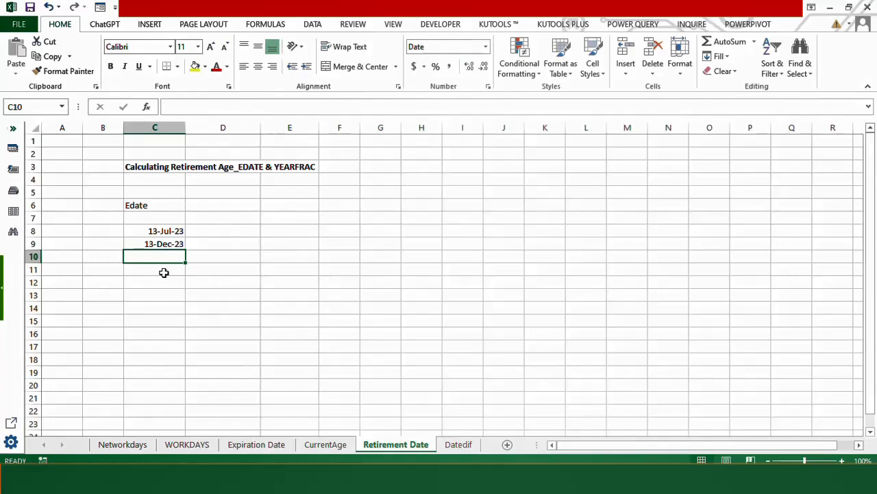
# - Make the months argument in C9 negative, so the formula reads =EDATE(C8,-5)
pyautogui.click(163, 241)
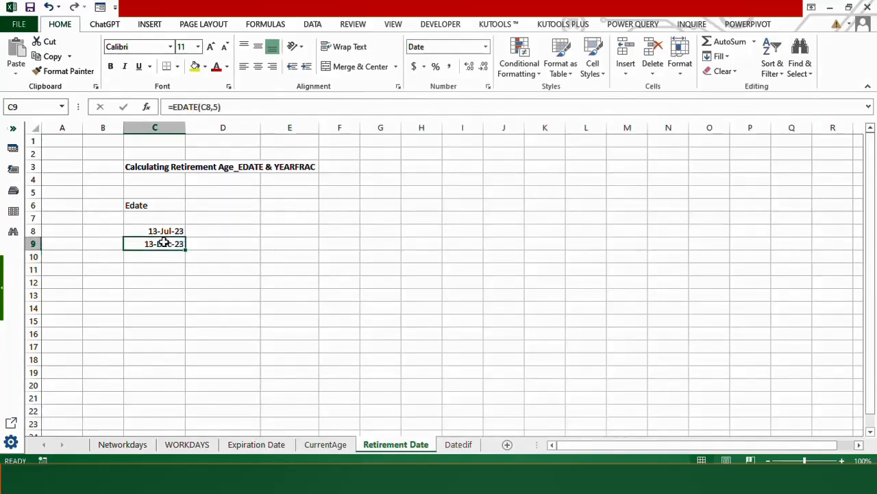
pyautogui.click(214, 107)
pyautogui.press('Return')
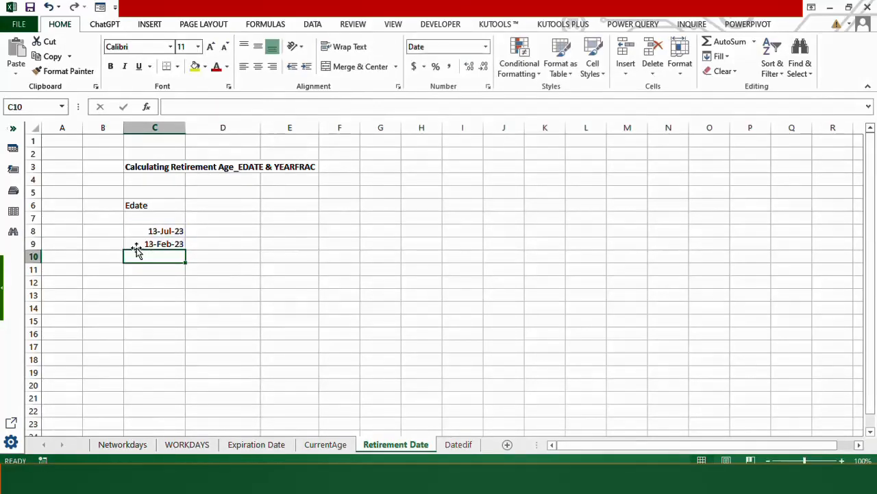
pyautogui.click(172, 244)
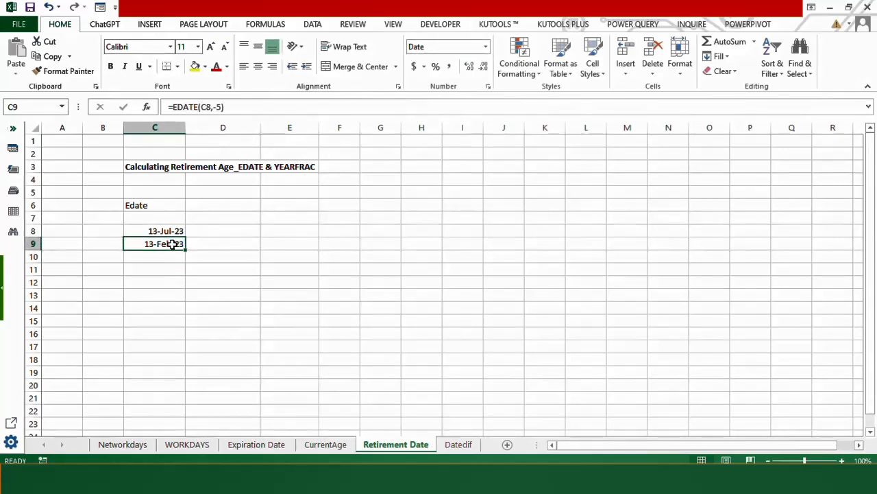
# - Enter the label Date of Birth in C11 and fill in the person's date of birth in C12
pyautogui.click(167, 271)
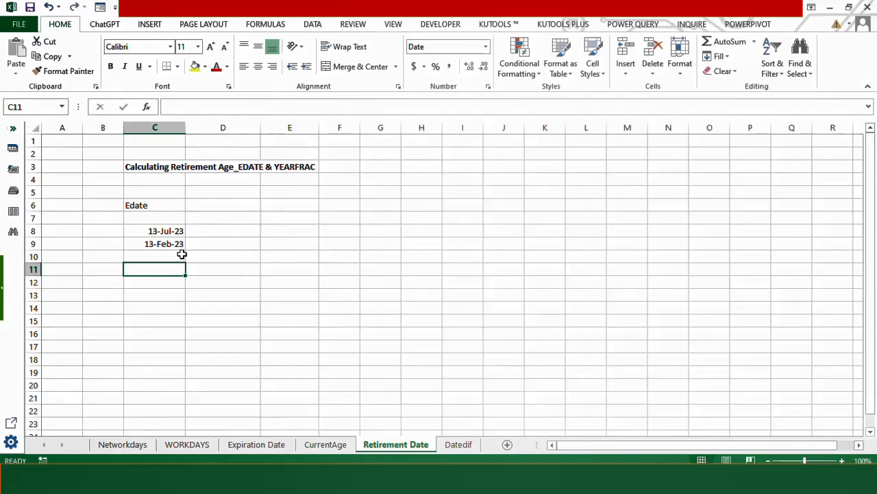
pyautogui.write('Date of Birth')
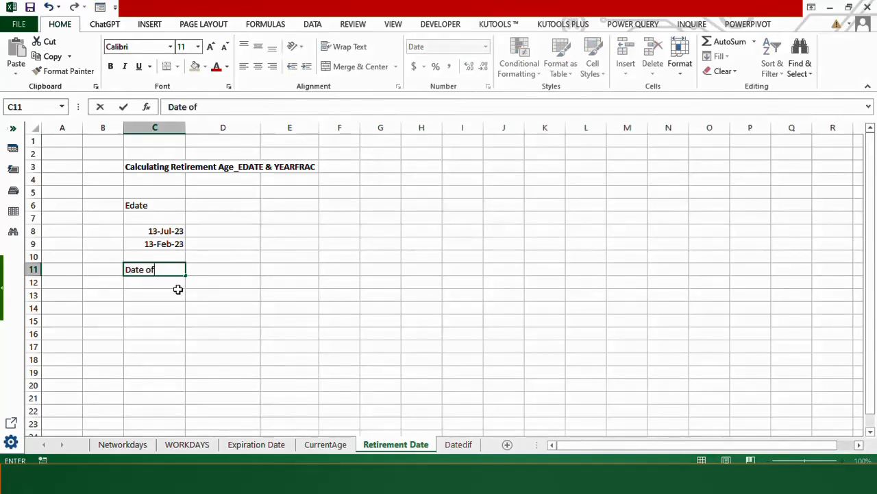
pyautogui.press('Return')
pyautogui.write('Se')
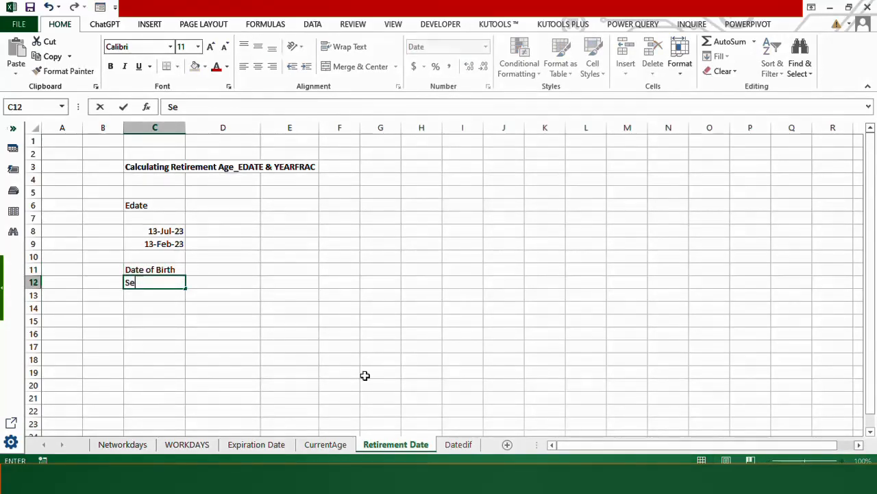
pyautogui.write('ptember 29, 1991')
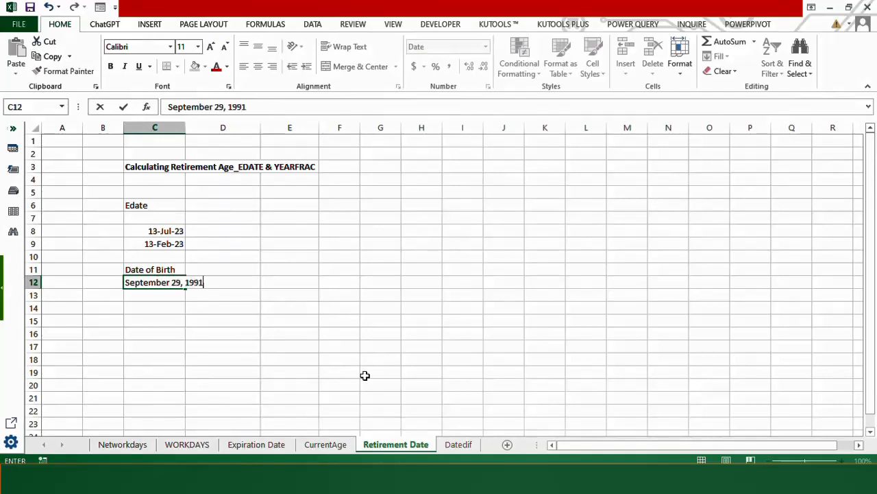
pyautogui.press('Return')
# - Enter the label Retirement Year in D11, beside the Date of Birth heading
pyautogui.click(248, 274)
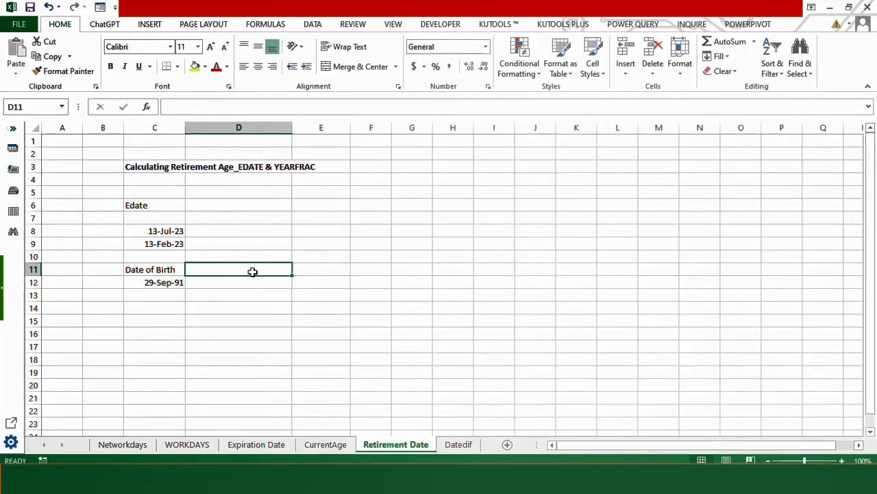
pyautogui.write('Retiremen')
pyautogui.press('BackSpace')
pyautogui.press('BackSpace')
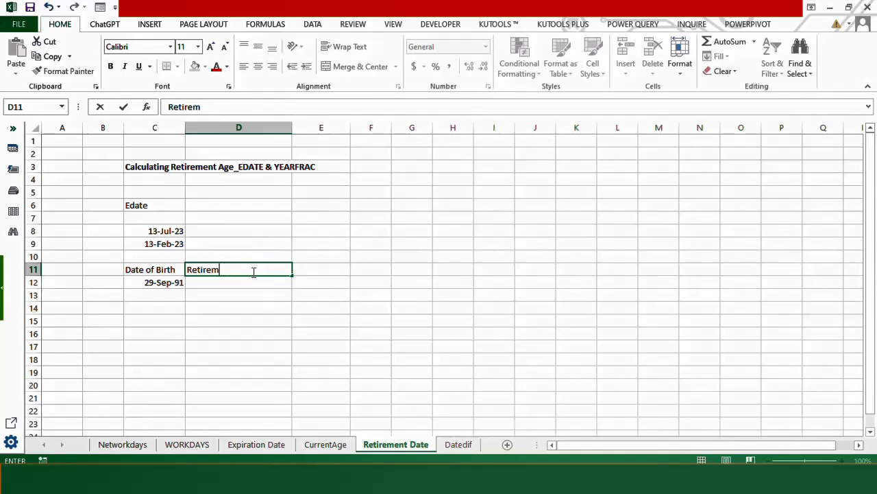
pyautogui.write('ent Year')
# - Enter =EDATE(C12,12*60) in D12 to calculate the retirement date at age 60
pyautogui.click(262, 282)
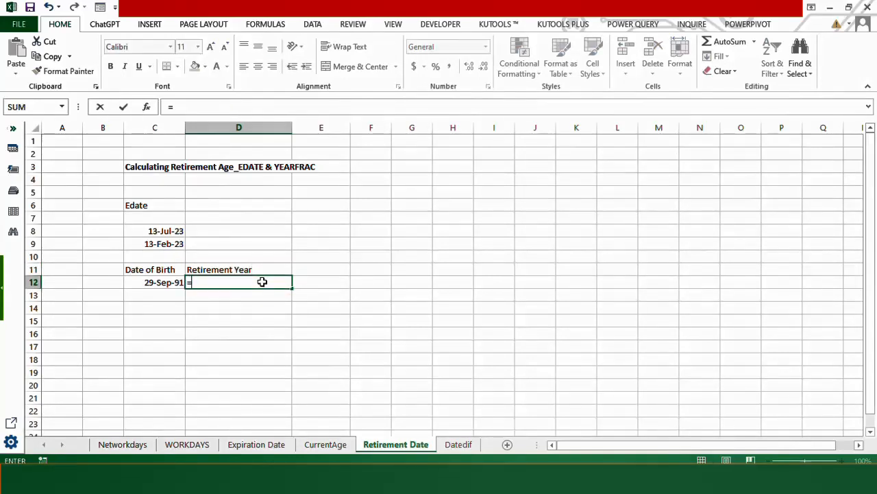
pyautogui.write('=EDATE')
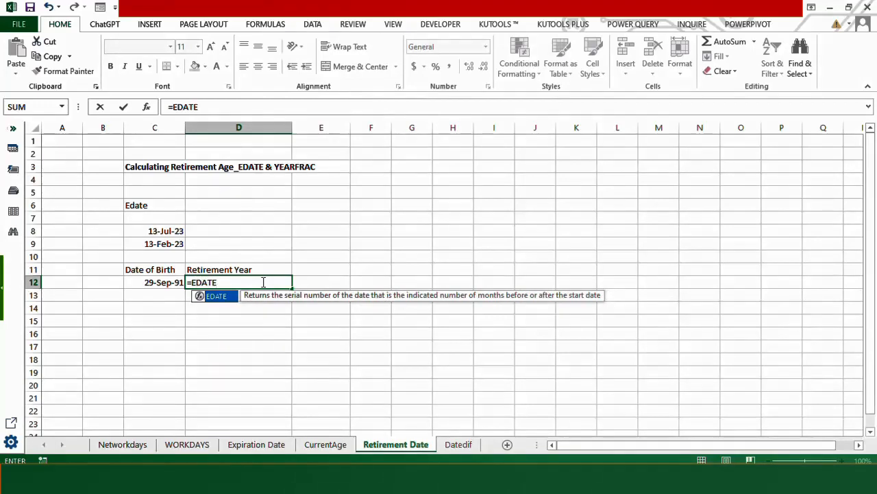
pyautogui.write('(')
pyautogui.click(175, 284)
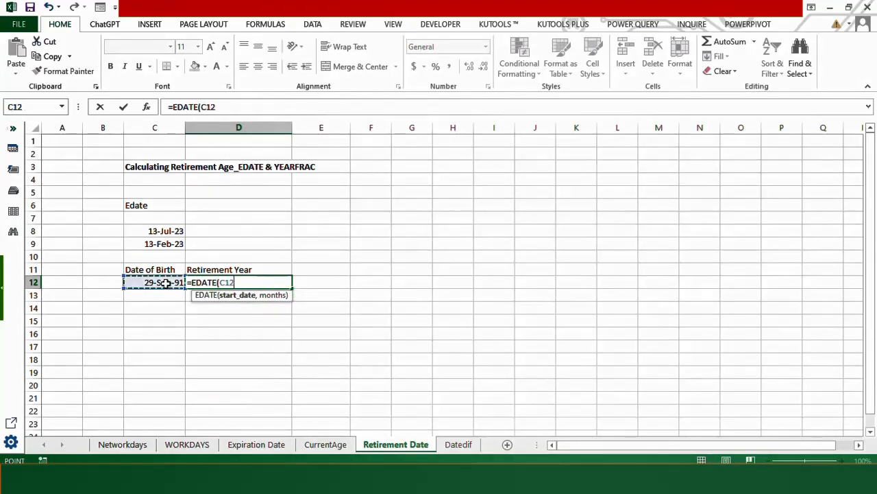
pyautogui.write(',')
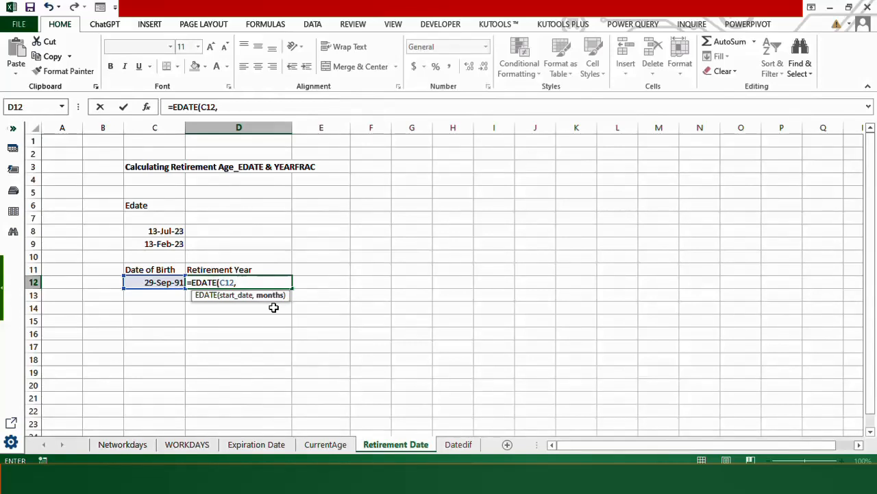
pyautogui.write('12*60)')
pyautogui.press('Return')
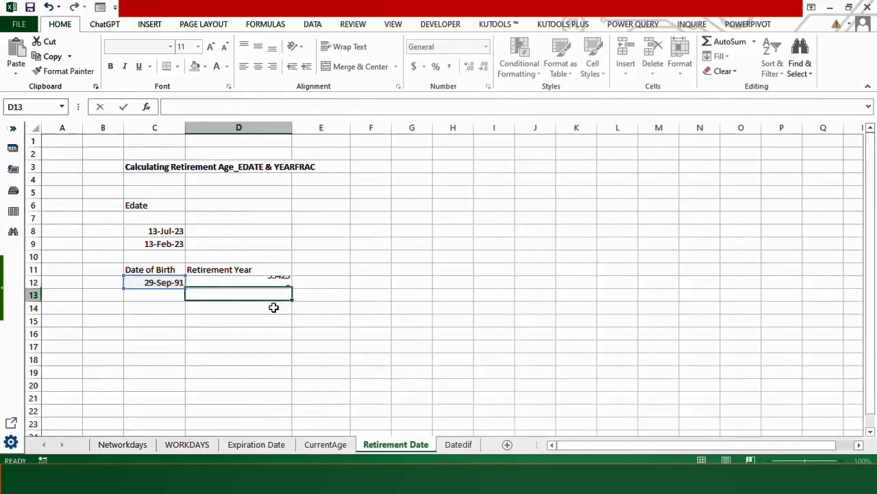
# - Format the retirement result in D12 as a Date using the 14-Mar-12 type
pyautogui.click(263, 281)
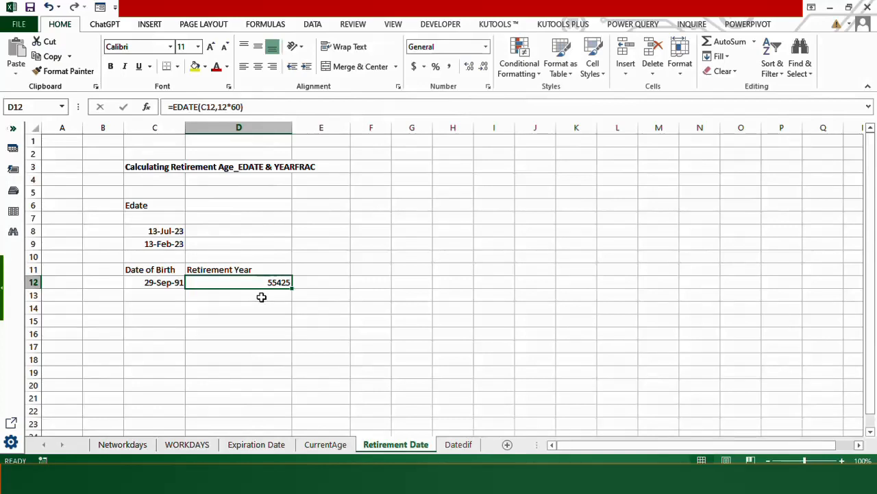
pyautogui.hotkey('ctrl', '1')
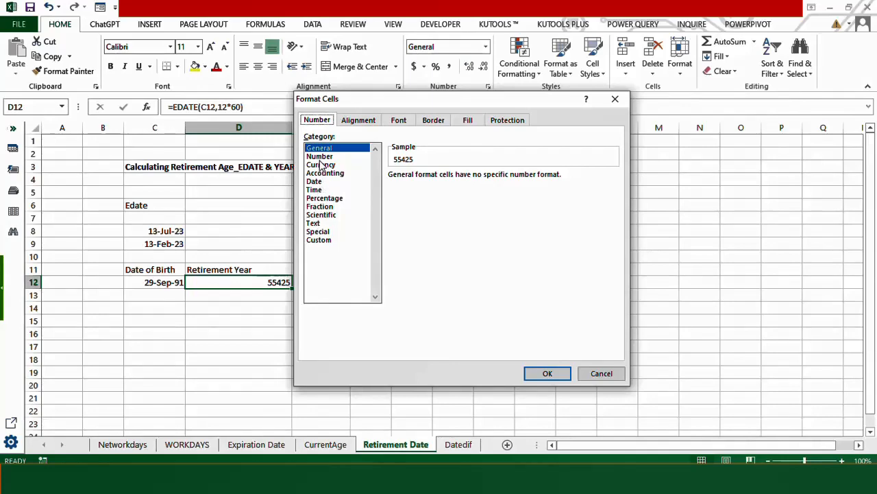
pyautogui.click(315, 181)
pyautogui.click(420, 235)
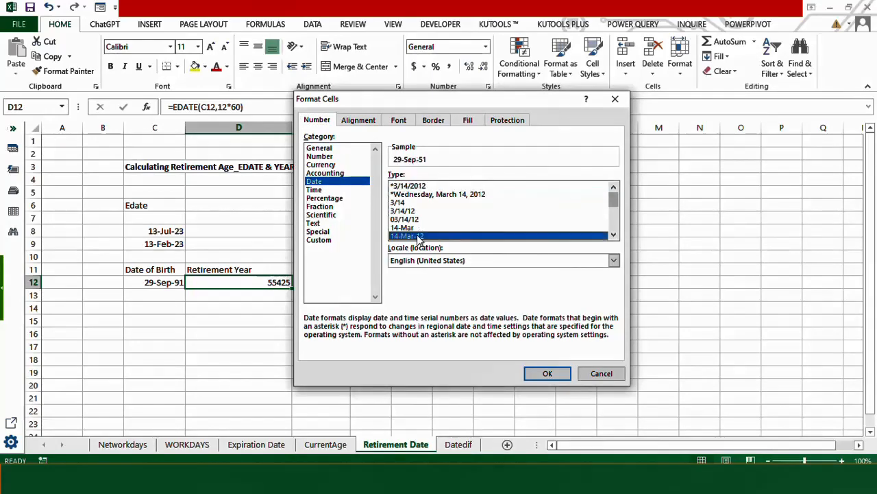
pyautogui.click(560, 373)
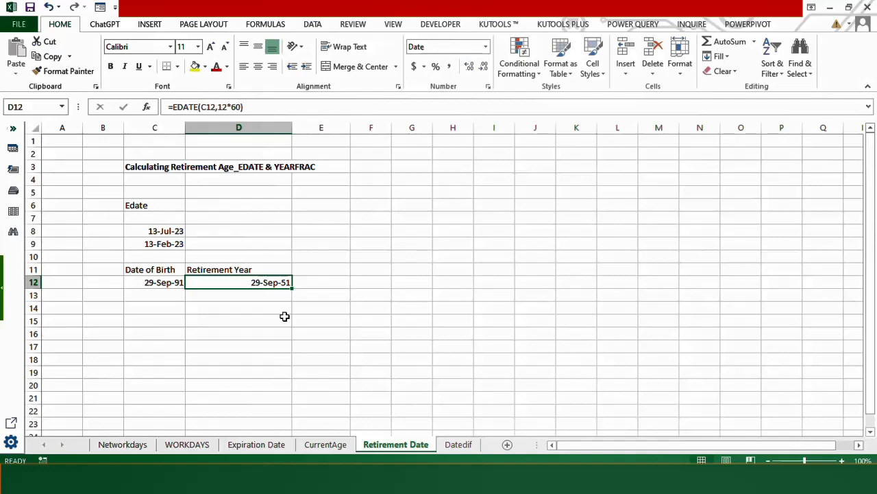
pyautogui.click(281, 311)
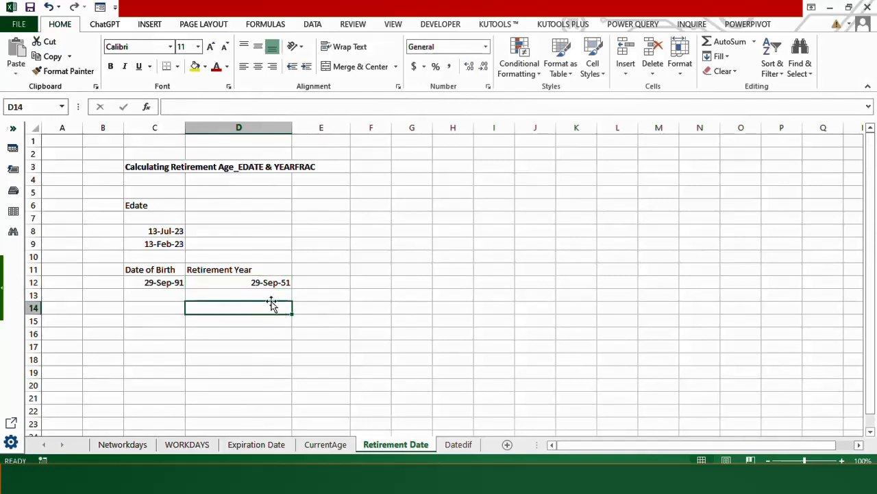
# - Center the Retirement Year label in D11 and widen column D slightly
pyautogui.click(247, 272)
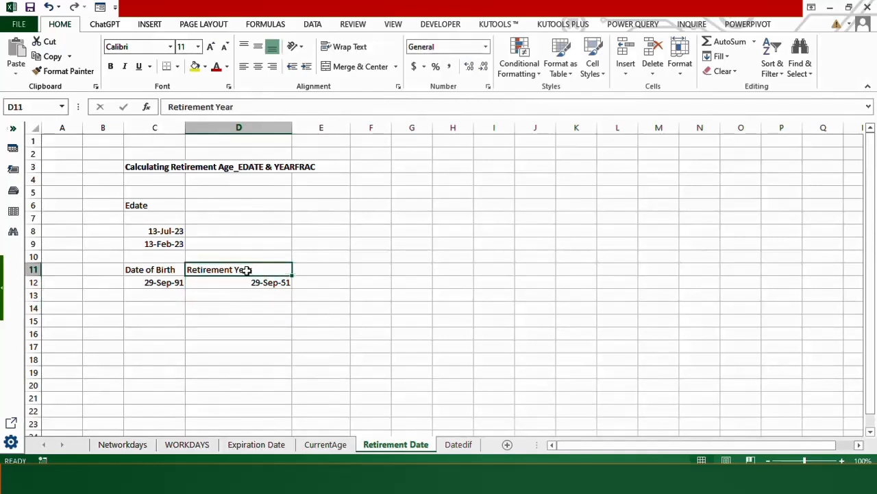
pyautogui.click(258, 67)
pyautogui.click(340, 267)
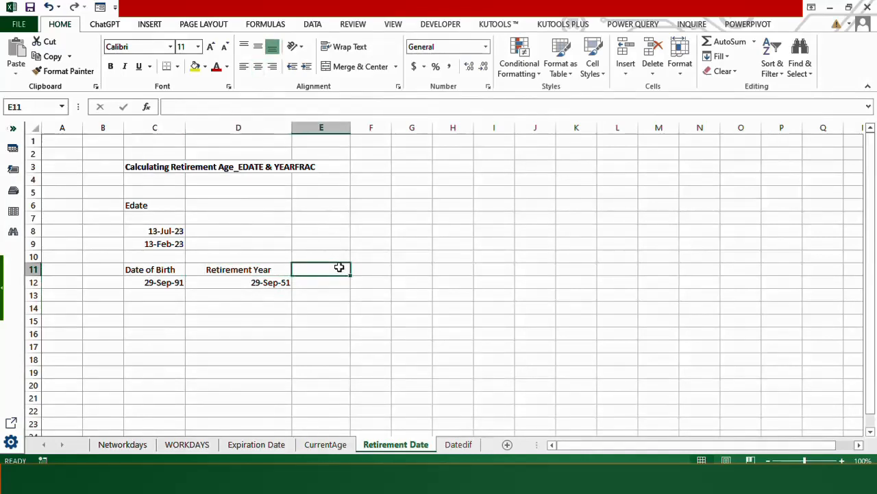
pyautogui.moveTo(292, 129); pyautogui.dragTo(307, 129)
# - Enter =YEARFRAC(D12,TODAY()) in E12 to calculate the years remaining until the retirement date
pyautogui.click(349, 281)
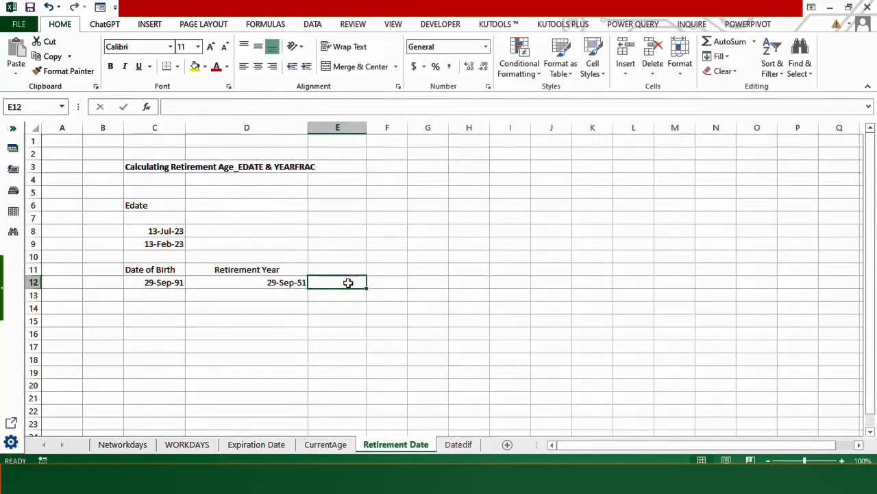
pyautogui.write('=YEAR')
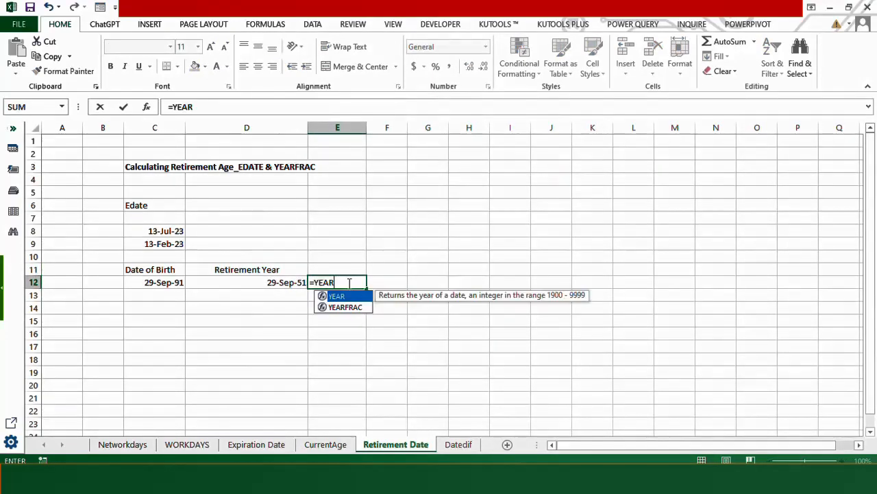
pyautogui.write('FRAC(')
pyautogui.click(291, 281)
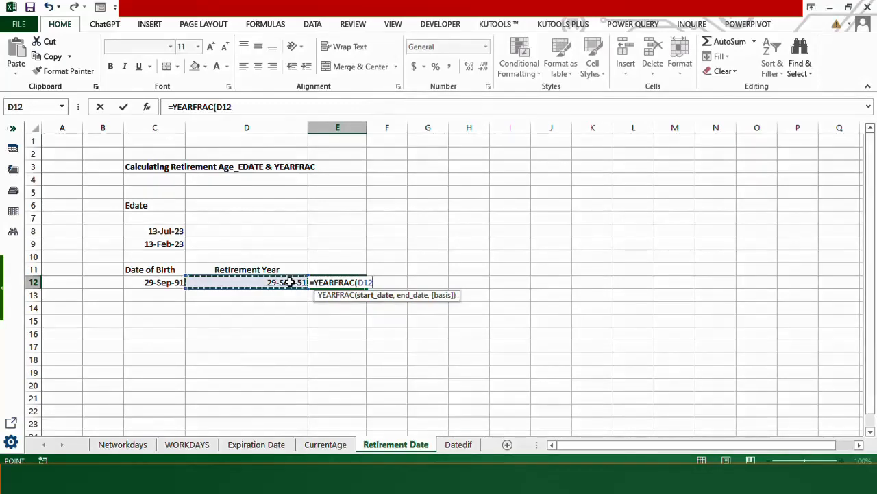
pyautogui.write(',')
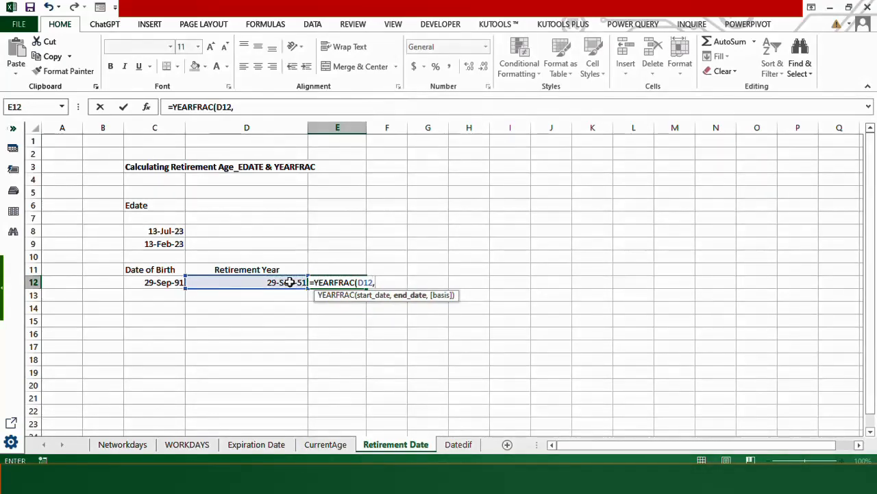
pyautogui.write('TODA')
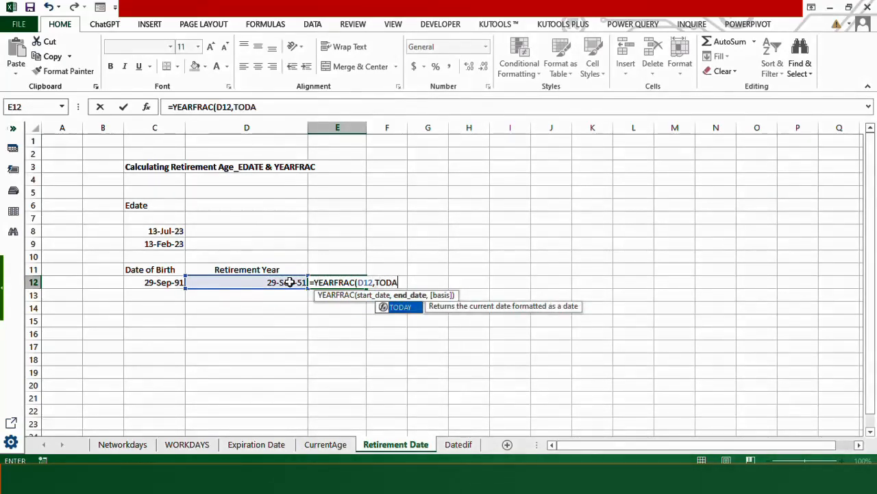
pyautogui.write('Y())')
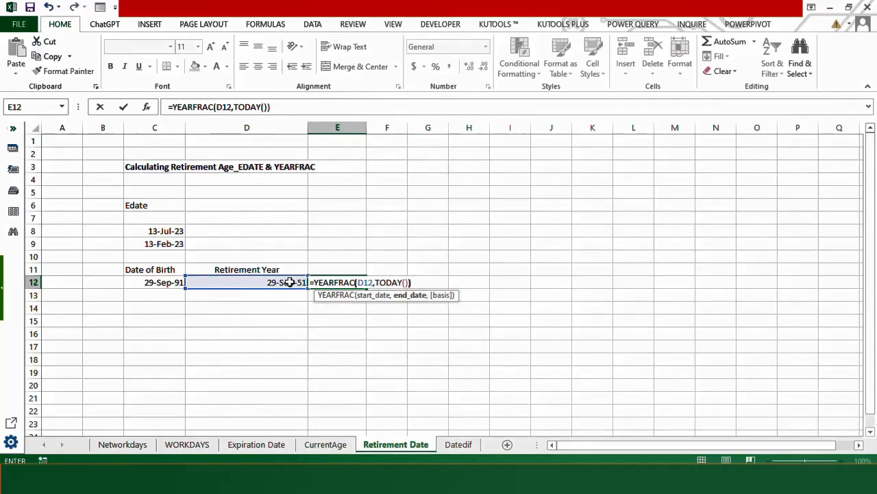
pyautogui.press('Return')
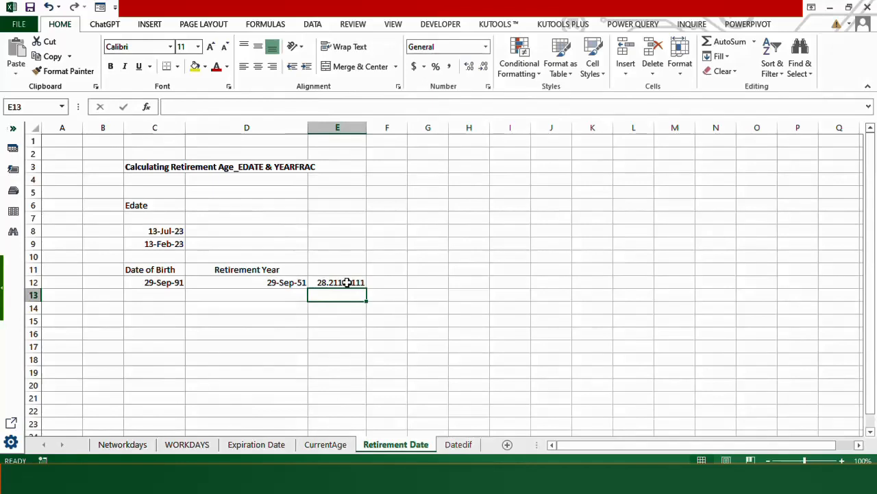
# - Wrap the YEARFRAC formula in E12 with INT so it returns only whole years
pyautogui.click(351, 282)
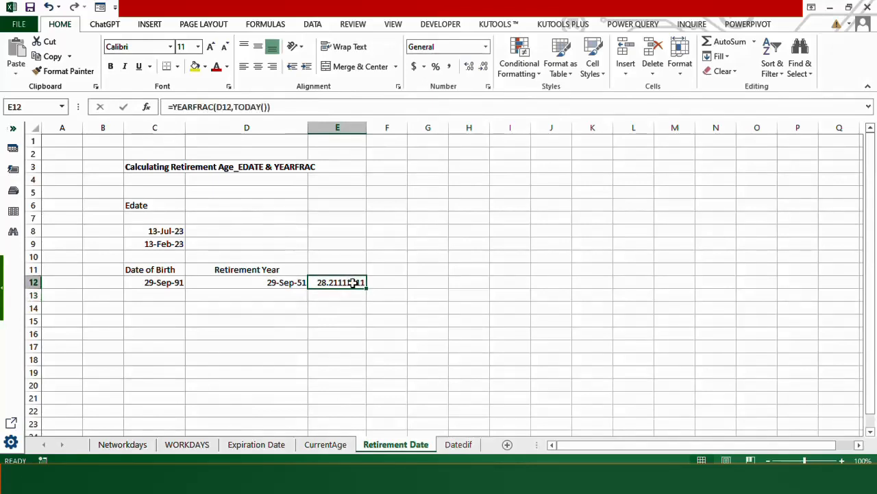
pyautogui.click(175, 108)
pyautogui.write('INT(')
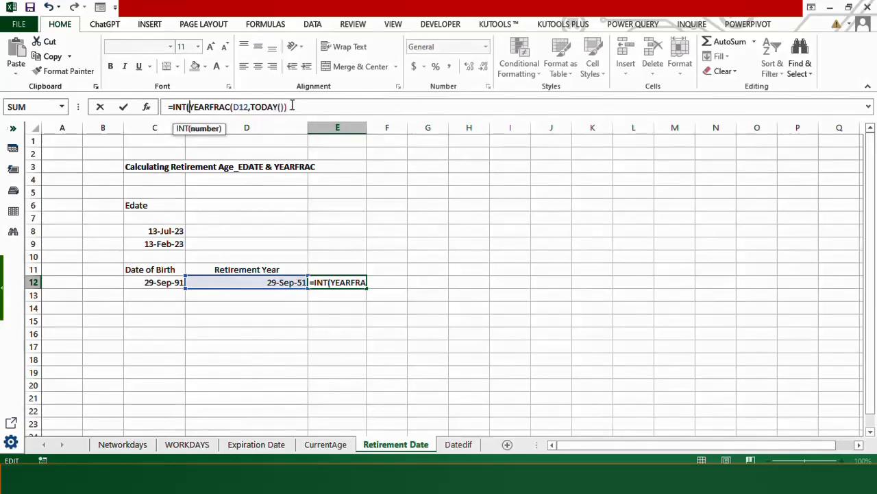
pyautogui.write(')')
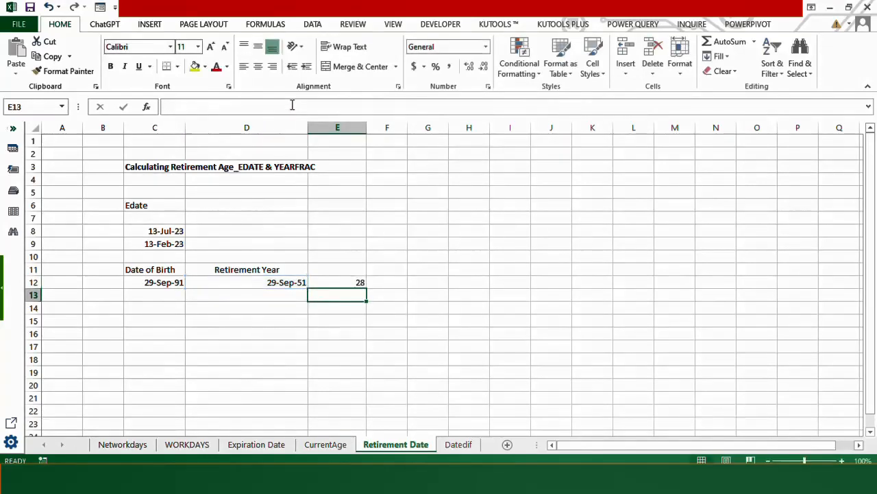
pyautogui.press('Return')
pyautogui.click(342, 281)
pyautogui.click(349, 316)
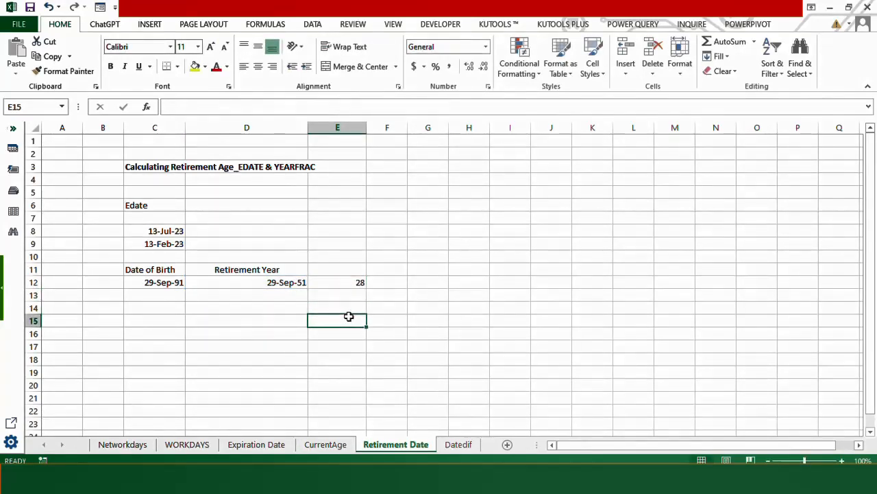